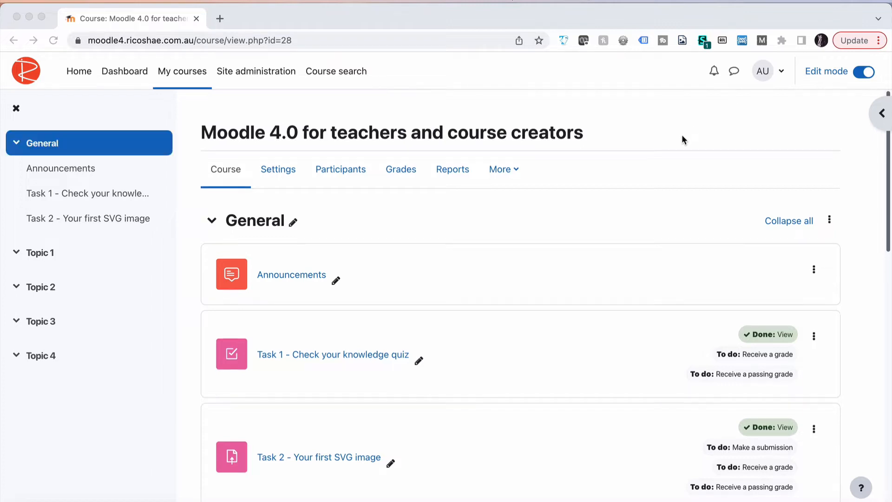
- Start adding a Forum activity to the course's General section, below Task 2
scroll(682, 135, down, 1)
scroll(503, 284, down, 4)
scroll(503, 289, down, 3)
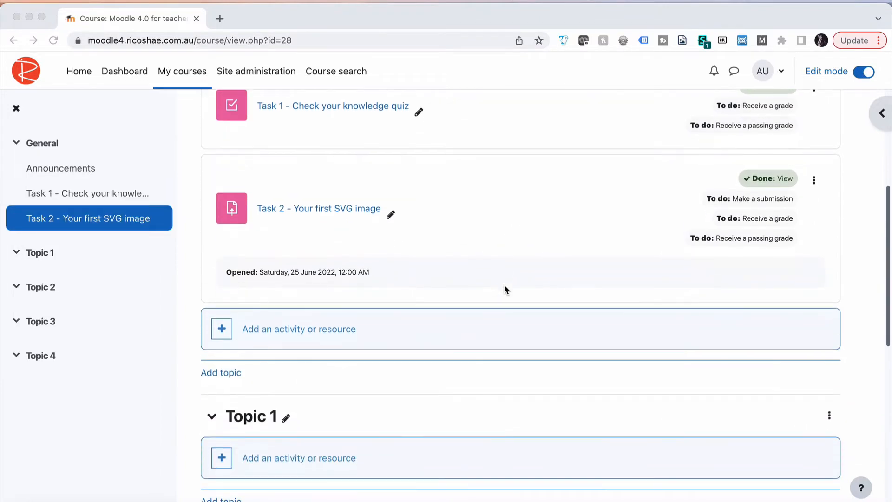
click(314, 328)
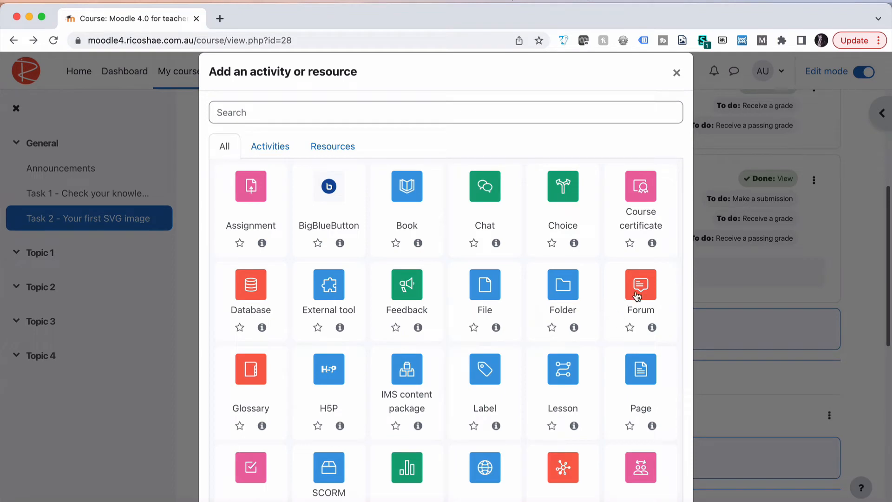
click(641, 282)
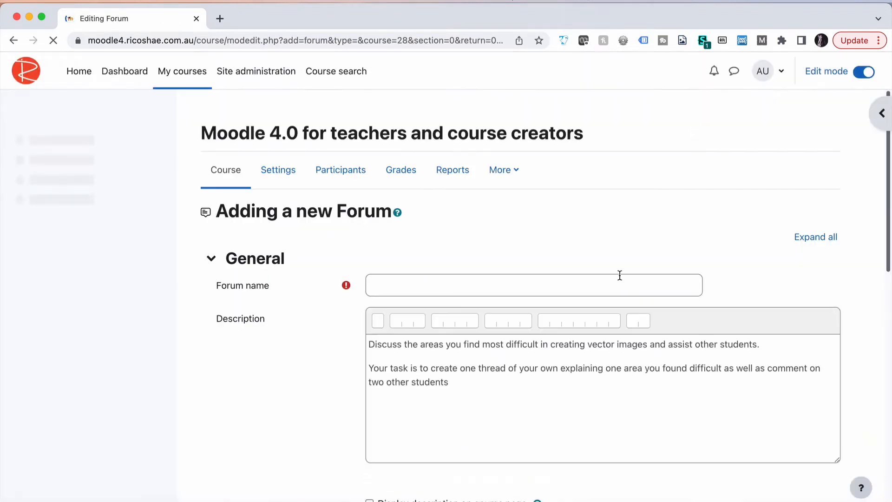
- Name the new forum "Task 3 - Discuss your progress"
drag(588, 135, 508, 135)
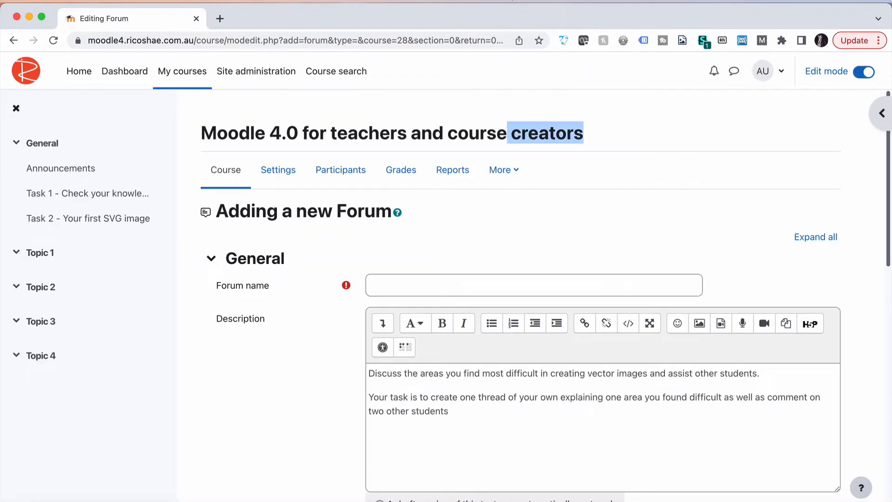
key(super+Tab)
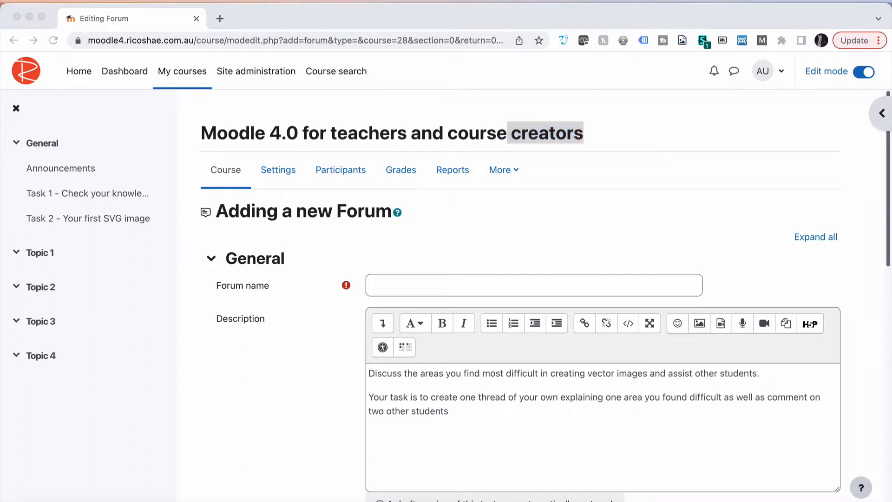
click(404, 285)
text(Task 3 - Discuss your progress)
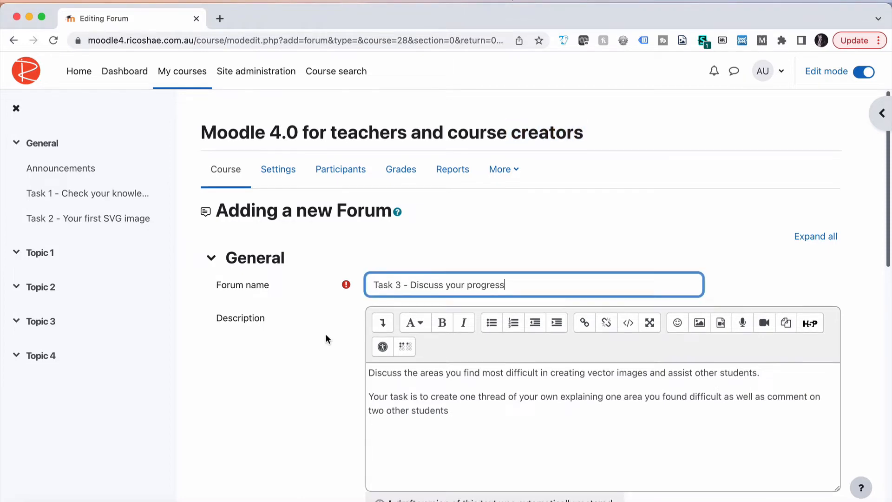
- In the description's second paragraph, replace "one thread of your own" with "your own topic"
scroll(325, 334, down, 3)
drag(468, 282, 375, 252)
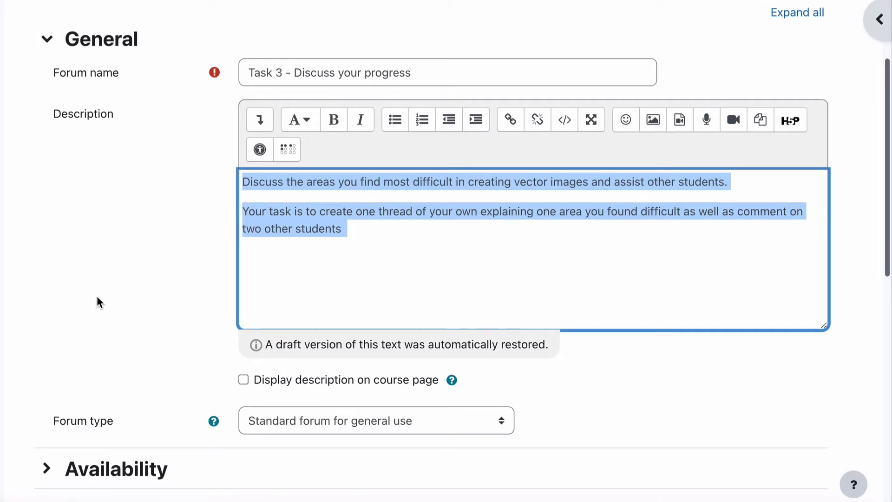
click(173, 242)
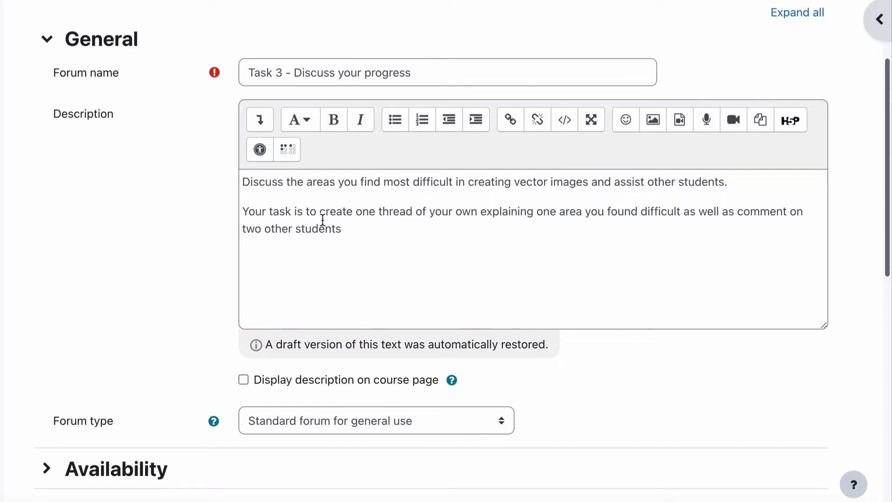
double_click(394, 211)
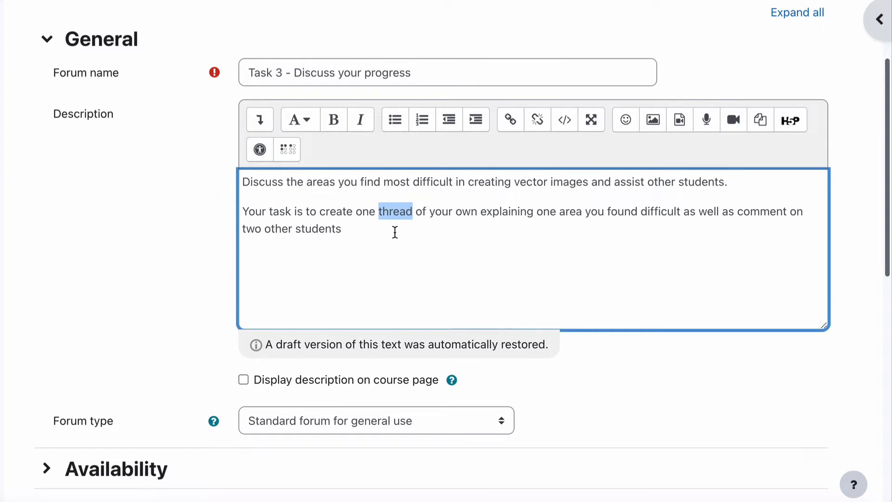
key(BackSpace)
key(BackSpace)
key(BackSpace)
key(BackSpace)
key(BackSpace)
text(your own )
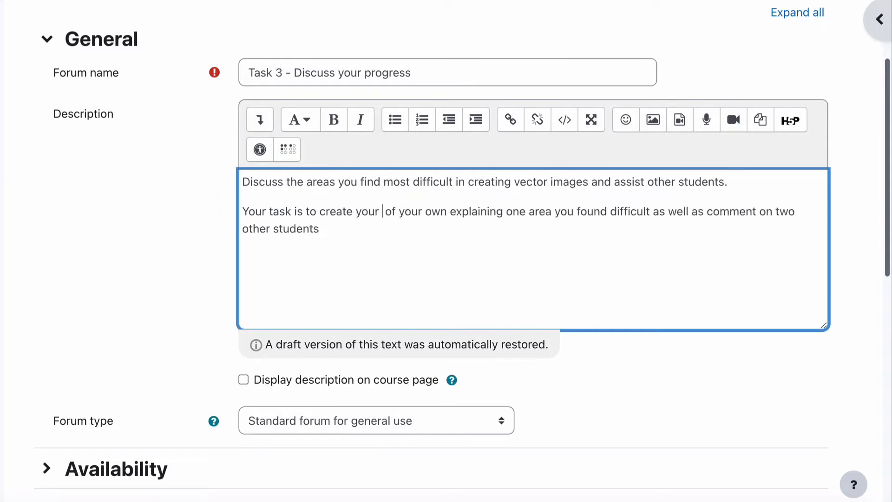
text(topic)
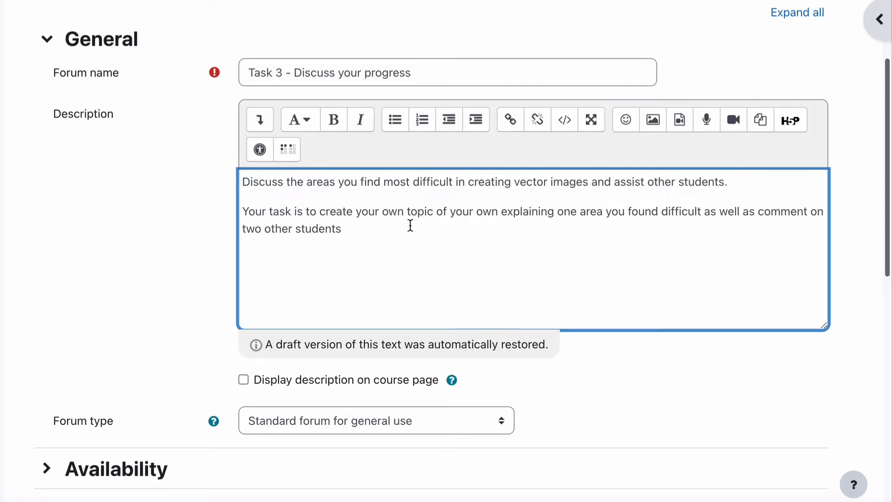
drag(501, 212, 438, 213)
key(BackSpace)
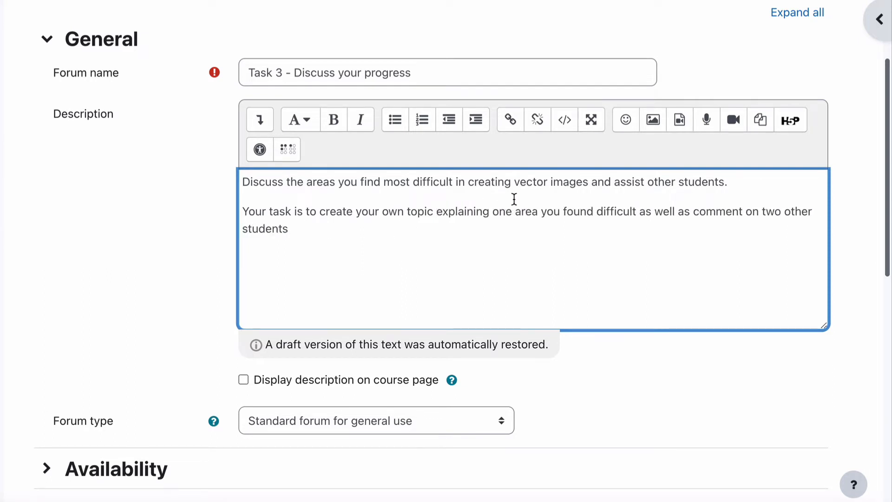
- Insert "when creating vector images" after "found difficult" in the description
click(639, 211)
text(when creating )
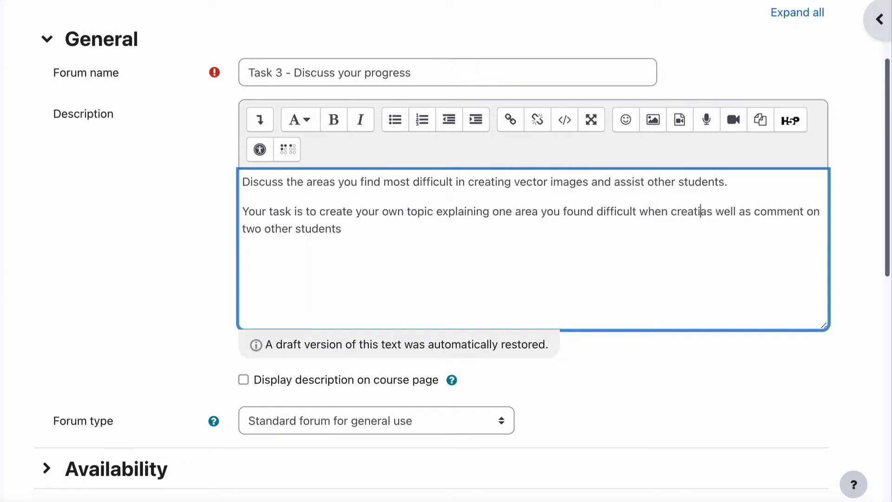
text(vector image)
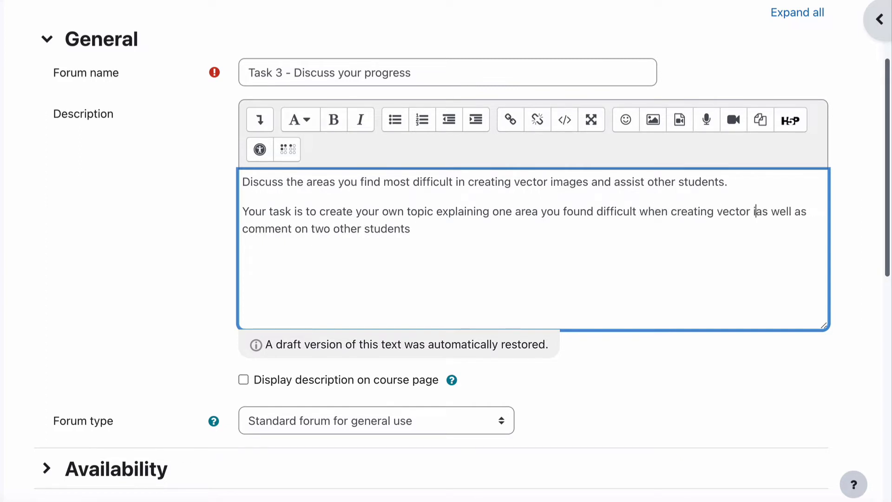
text(s)
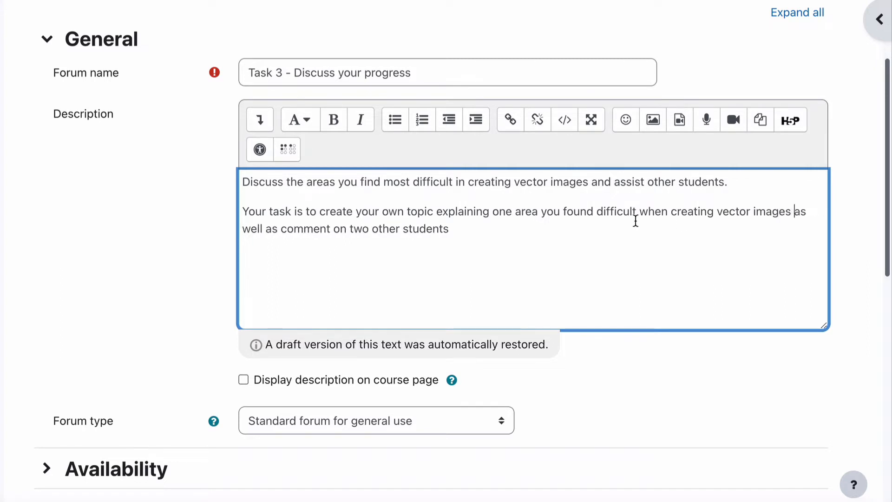
- Finish the description's last sentence with "topics." after "two other students"
click(467, 243)
key(BackSpace)
text(.)
key(BackSpace)
text(topics.)
key(ctrl+a)
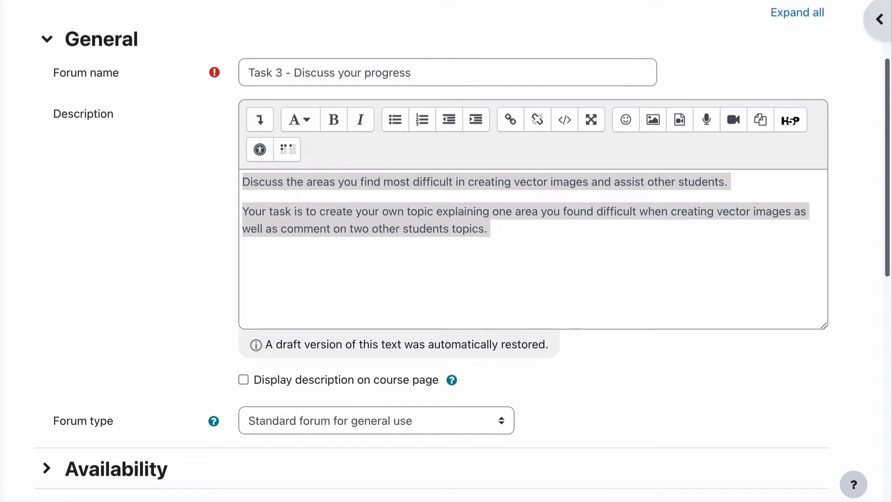
click(171, 233)
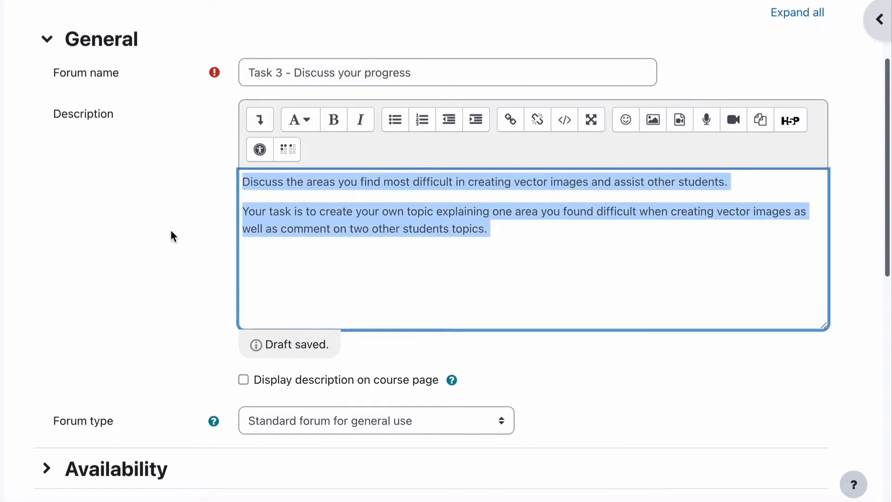
click(171, 232)
- Review the forum type options and choose "Standard forum for general use"
scroll(171, 232, up, 2)
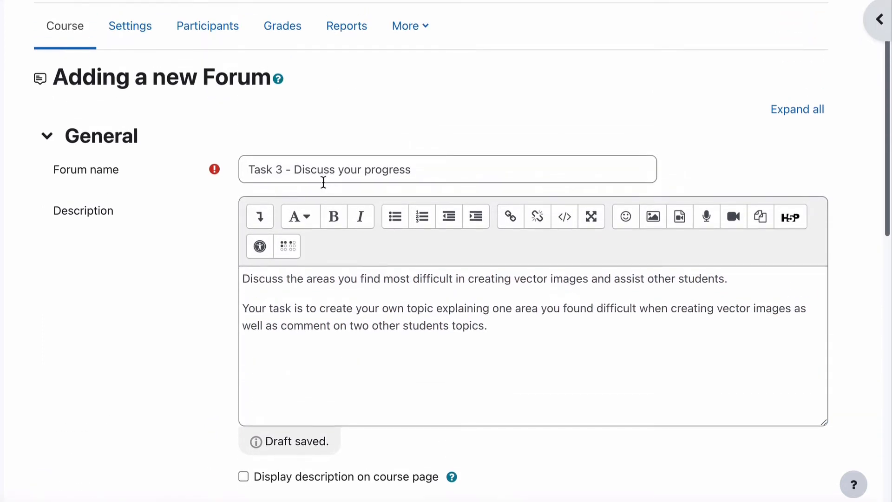
scroll(167, 296, down, 2)
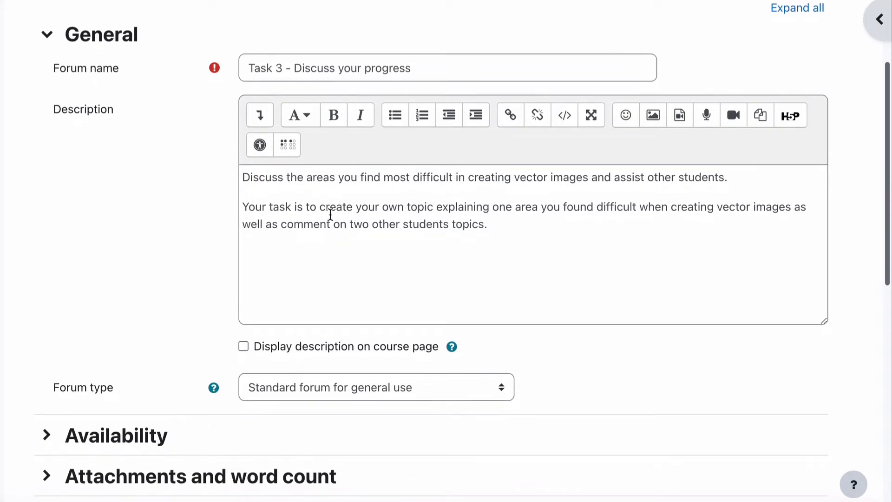
scroll(175, 238, down, 3)
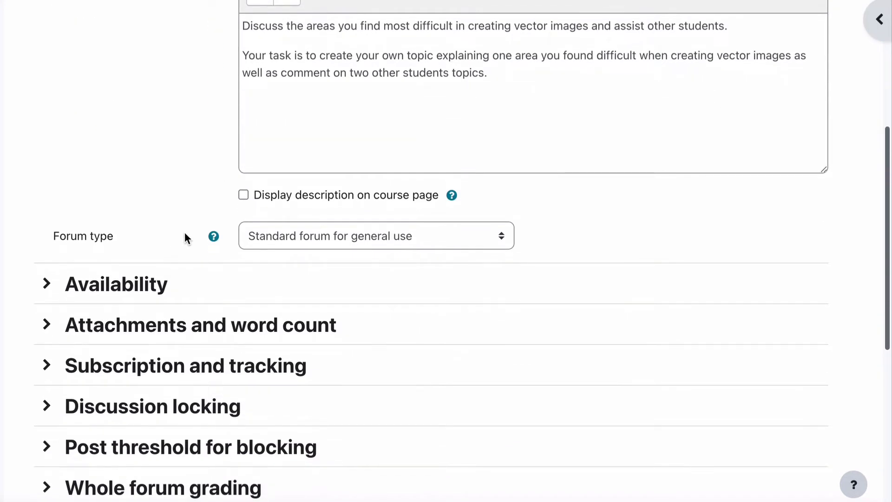
click(293, 237)
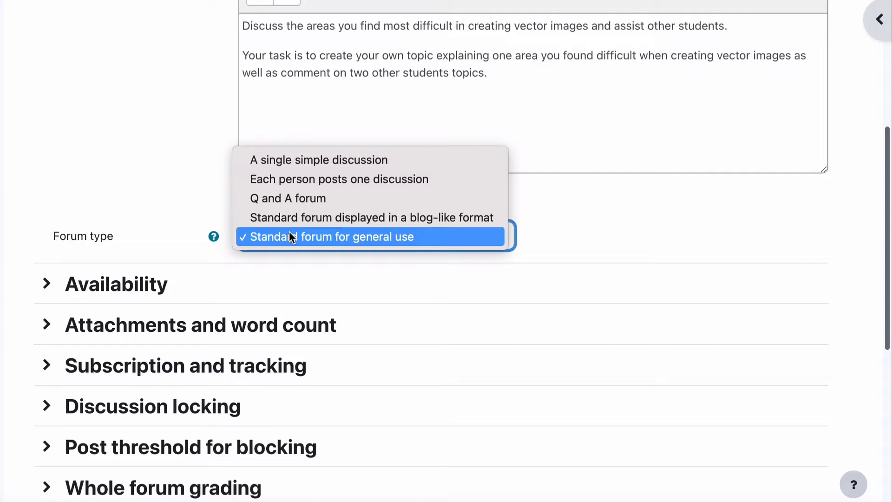
click(289, 231)
- Expand the Availability and the Attachments and word count sections to review their settings
scroll(141, 233, down, 4)
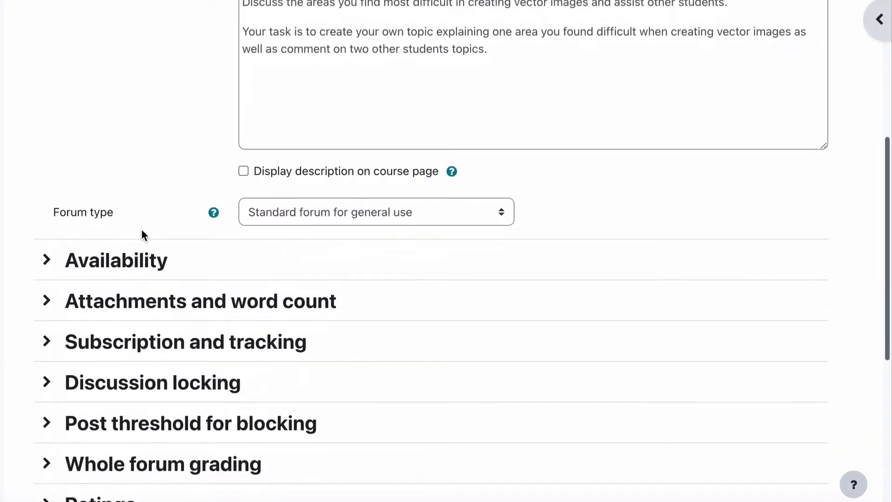
scroll(141, 233, down, 1)
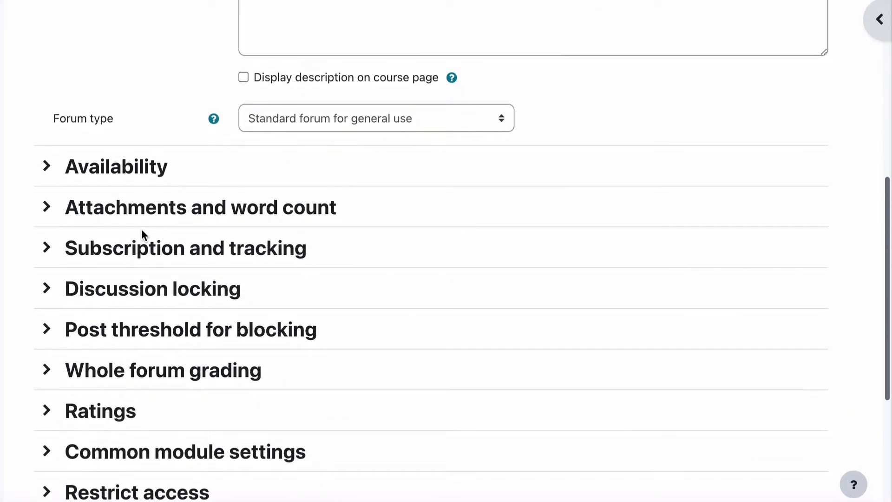
click(46, 166)
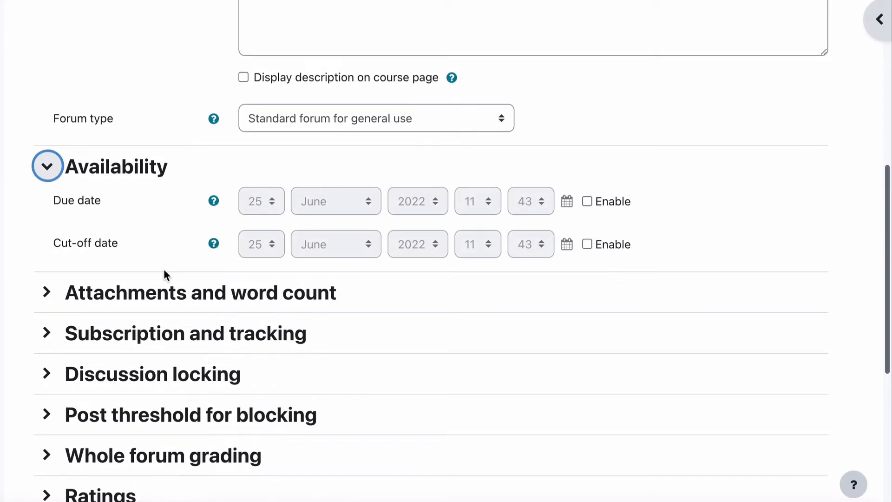
click(47, 293)
scroll(49, 297, down, 3)
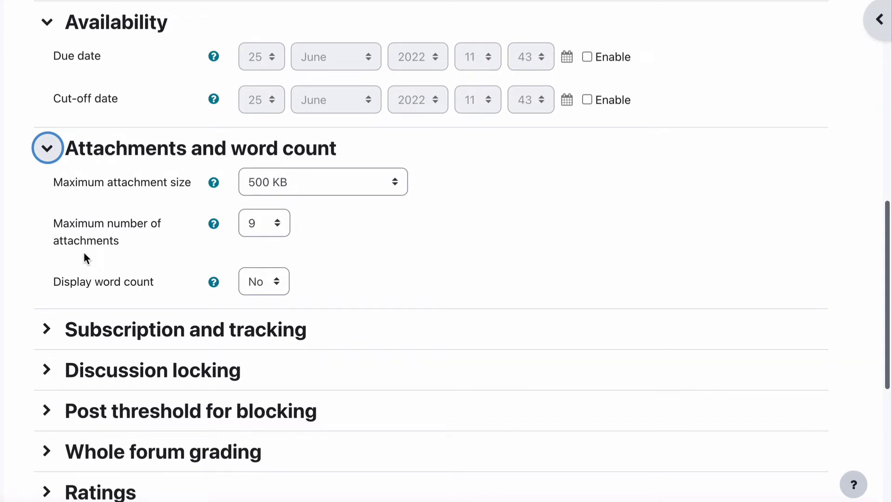
- Expand the Subscription and tracking section and read the help on subscription mode
click(47, 330)
scroll(48, 334, down, 5)
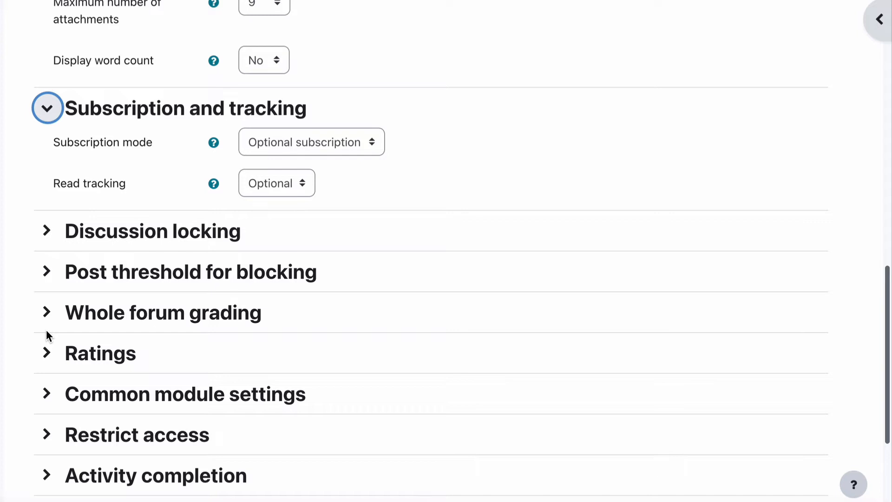
click(215, 145)
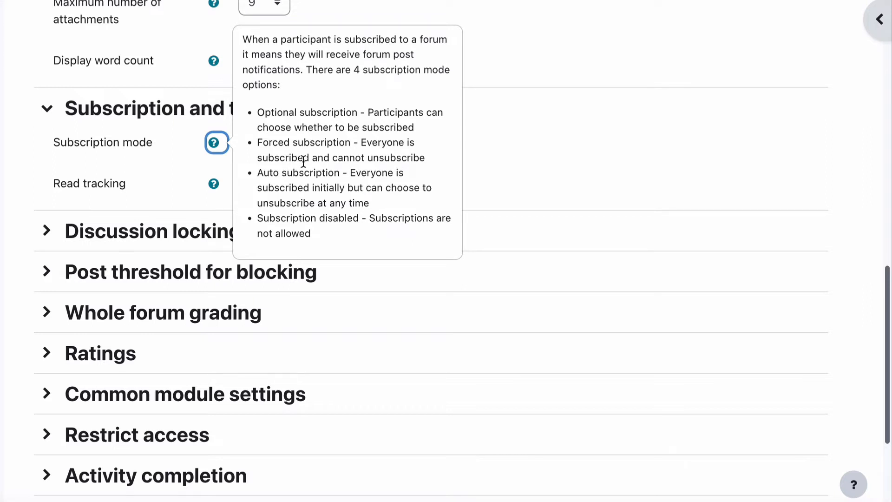
click(175, 140)
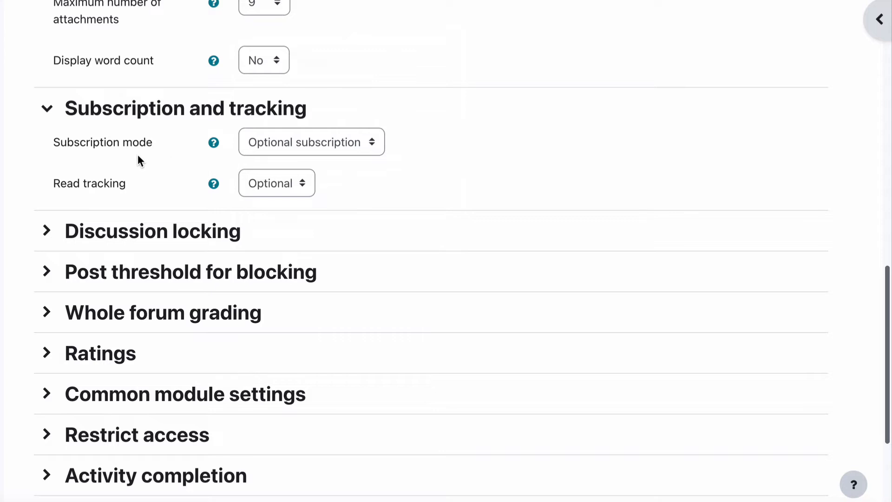
- Expand the Discussion locking section and look through the inactivity periods without changing the setting
scroll(57, 188, down, 1)
click(47, 188)
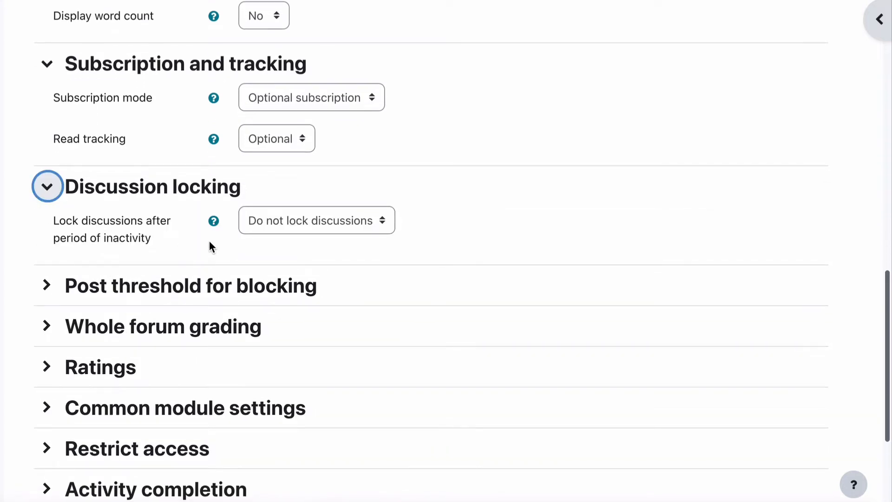
click(296, 225)
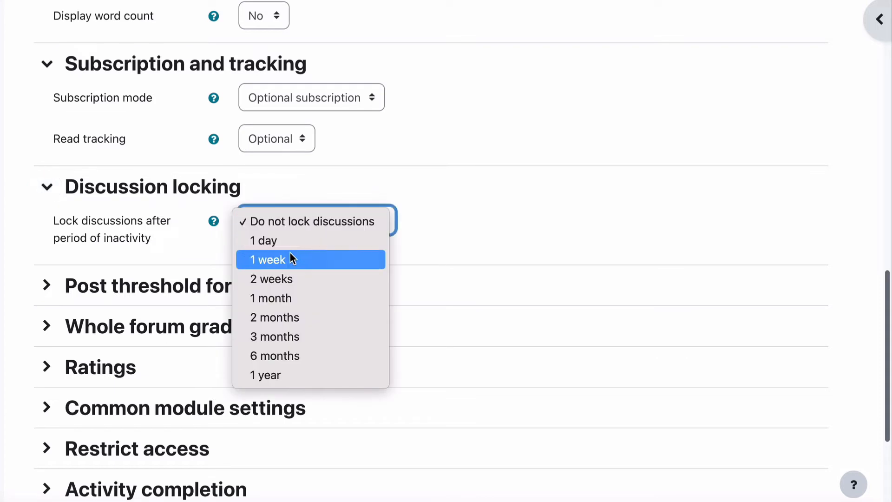
click(456, 224)
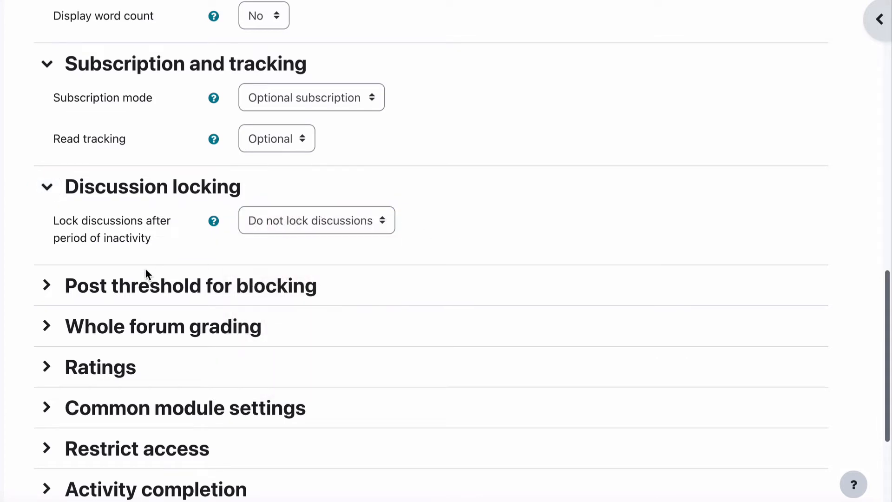
- Expand the Post threshold for blocking section and review the blocking time periods and their help text
click(44, 281)
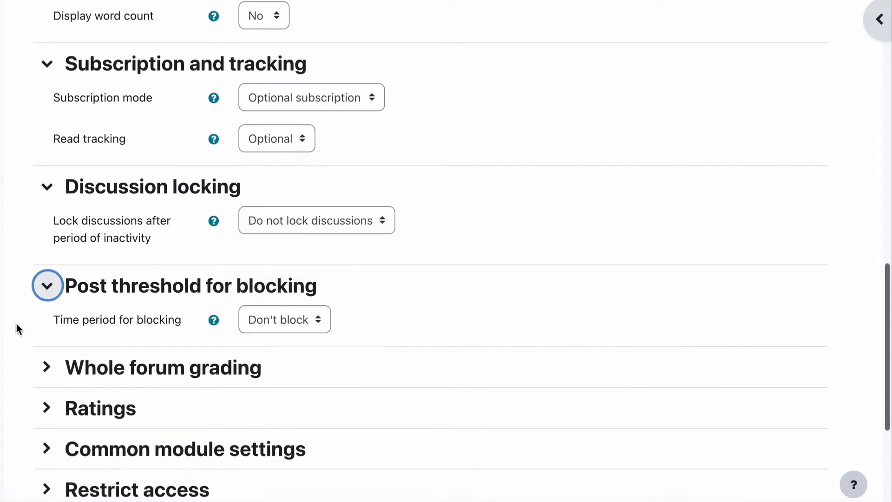
click(288, 326)
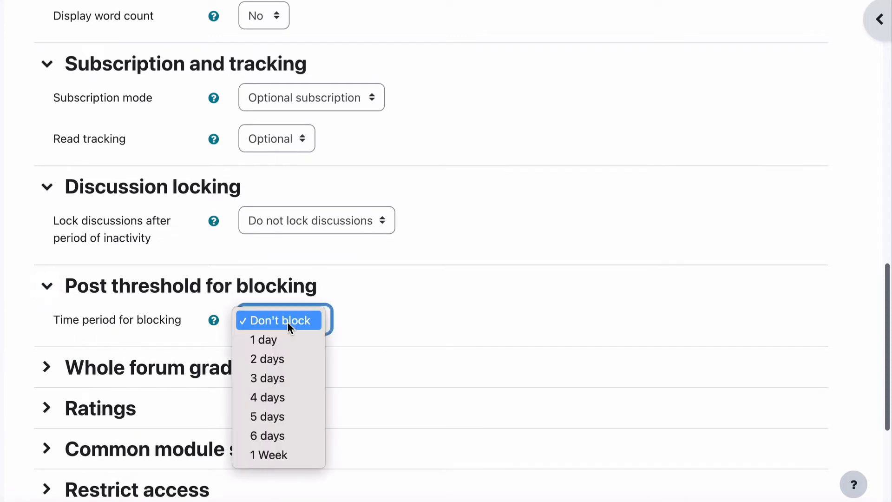
click(411, 309)
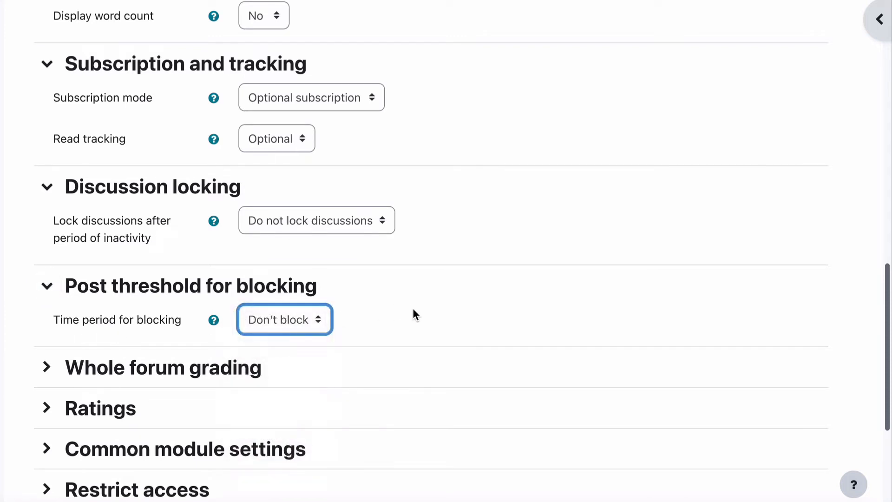
click(213, 322)
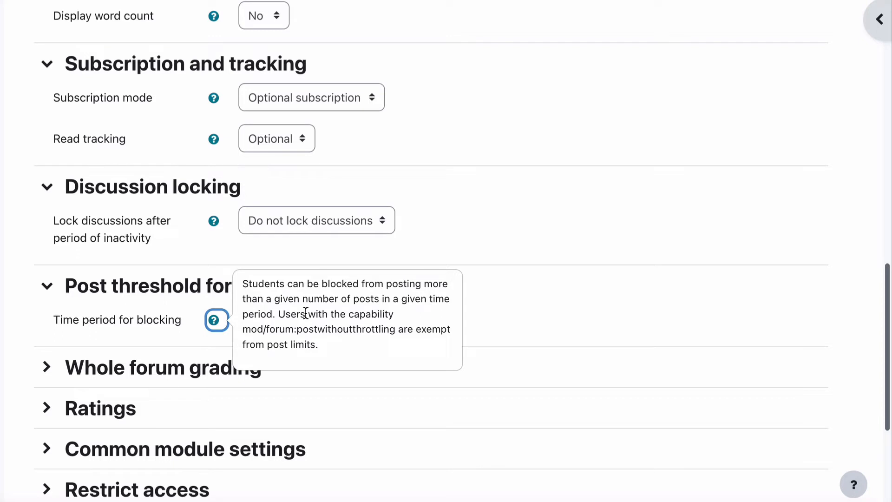
- Expand the Whole forum grading section and set the grade type to Point
click(28, 321)
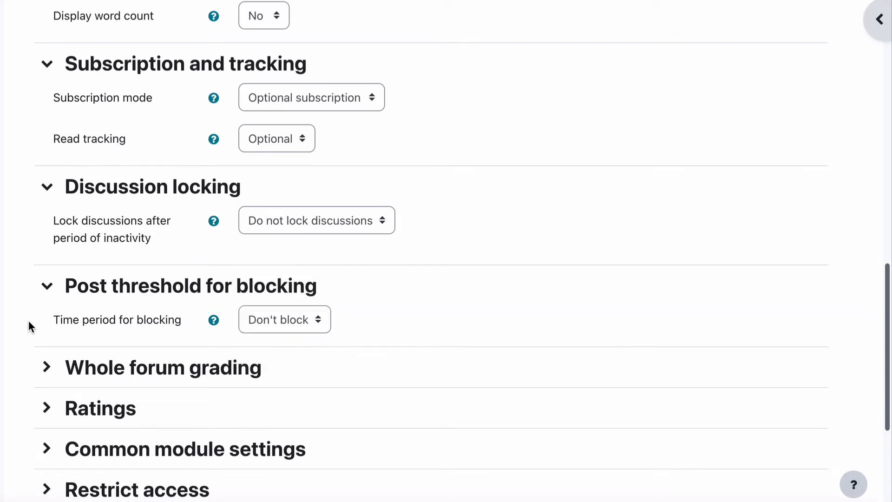
scroll(29, 320, down, 3)
click(48, 244)
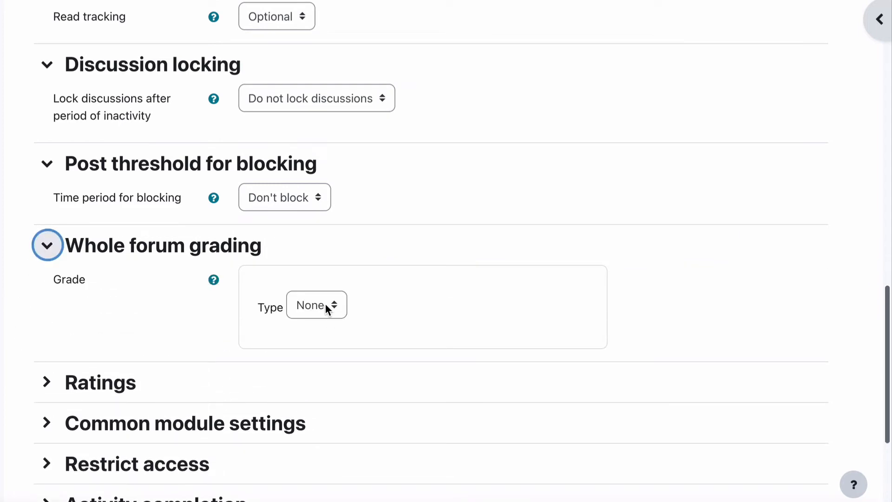
click(316, 305)
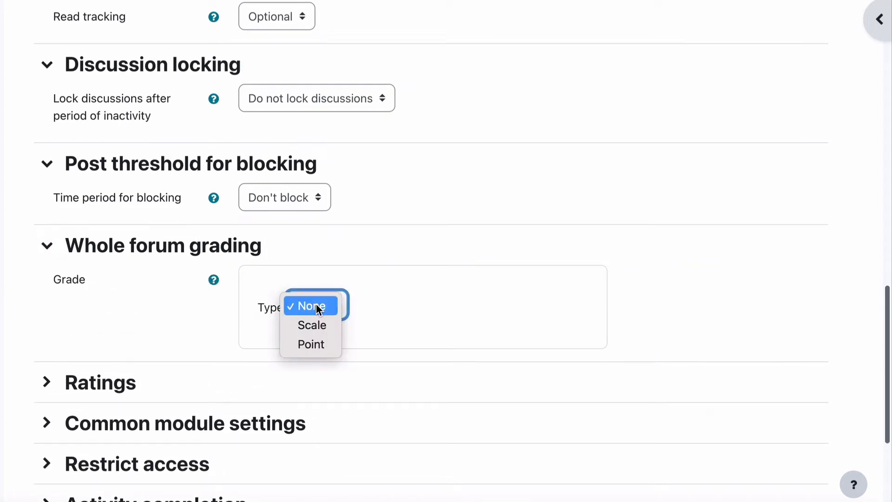
click(314, 345)
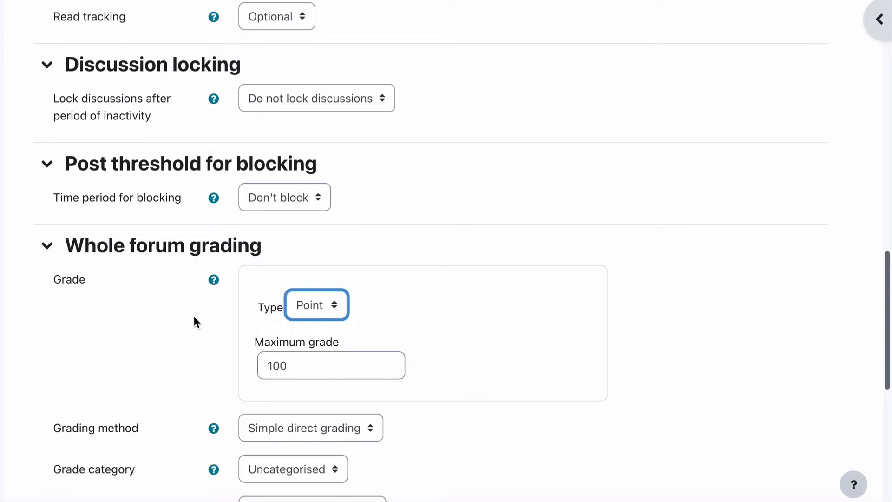
- Set the whole forum maximum grade to 3 and the grade to pass to 3
scroll(194, 316, down, 4)
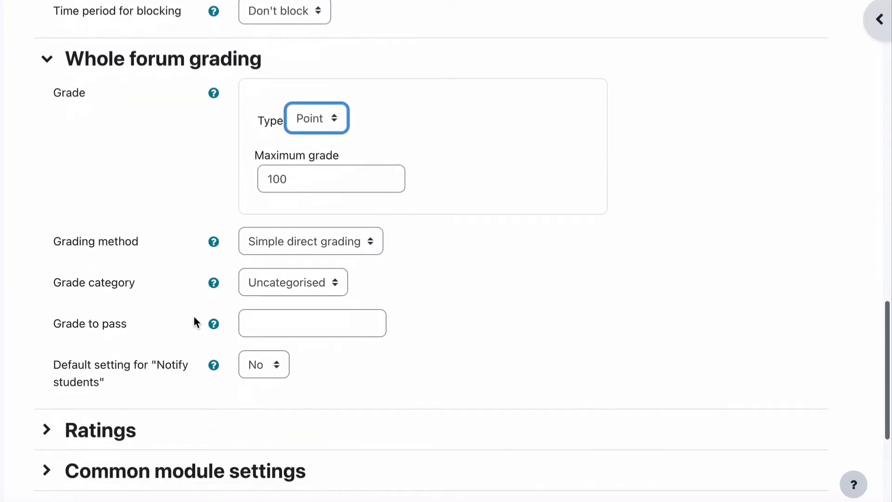
click(294, 179)
drag(294, 178, 258, 176)
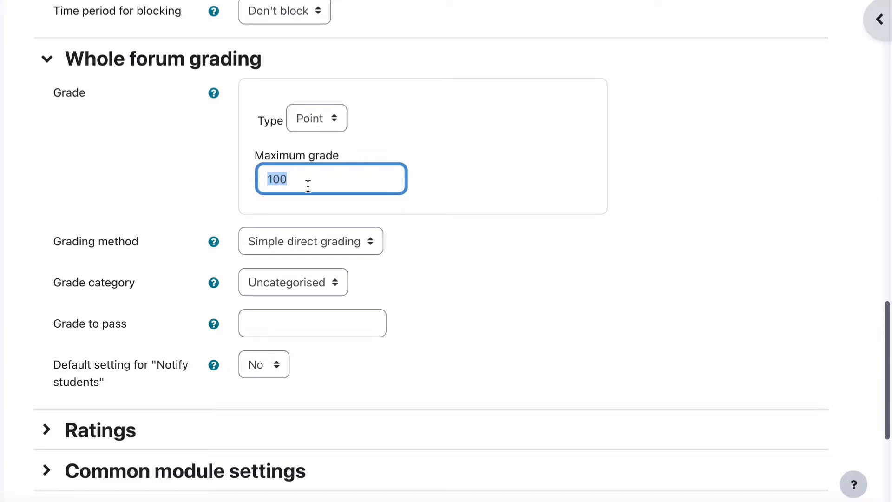
text(3)
click(259, 318)
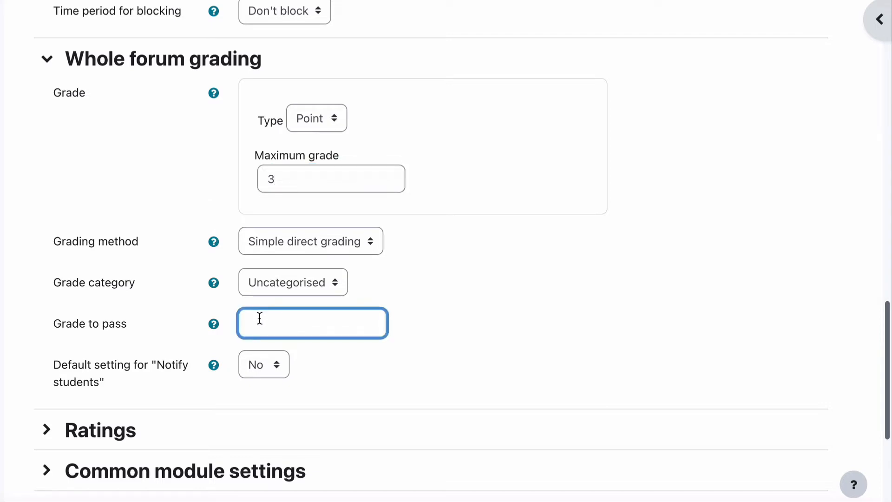
text(3)
click(413, 267)
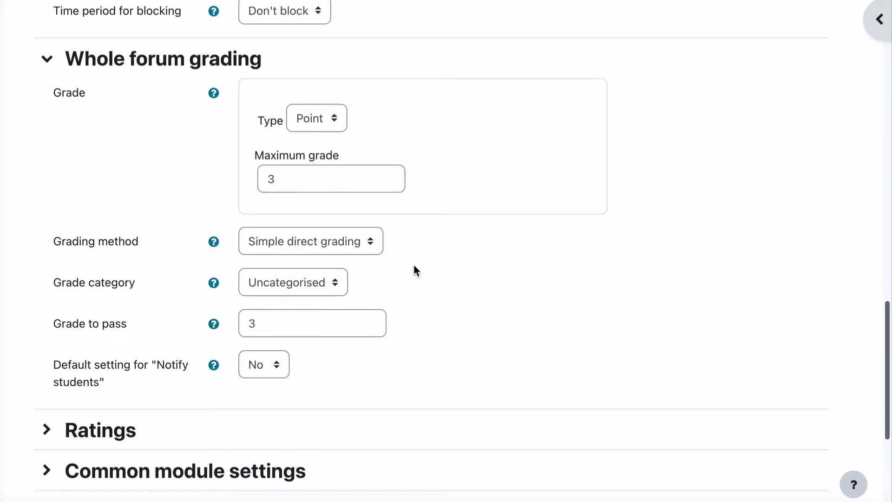
- Expand the Ratings, Common module settings and Restrict access sections to review their options
scroll(413, 264, down, 4)
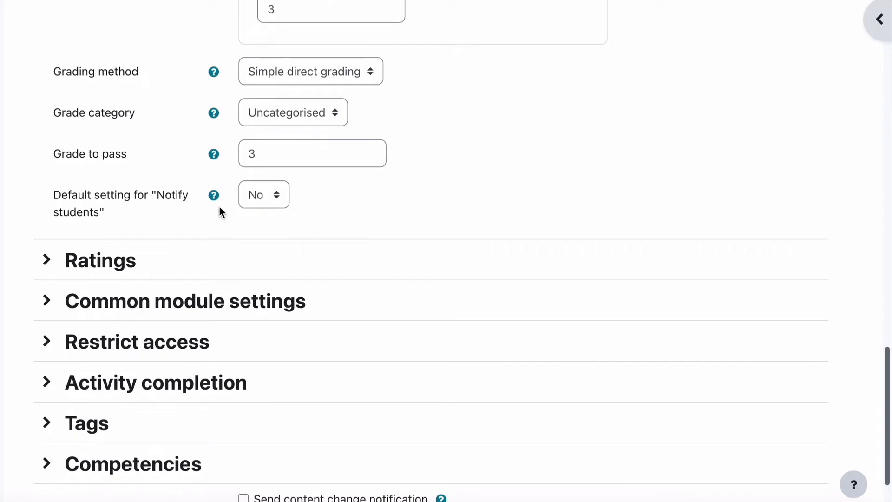
click(99, 267)
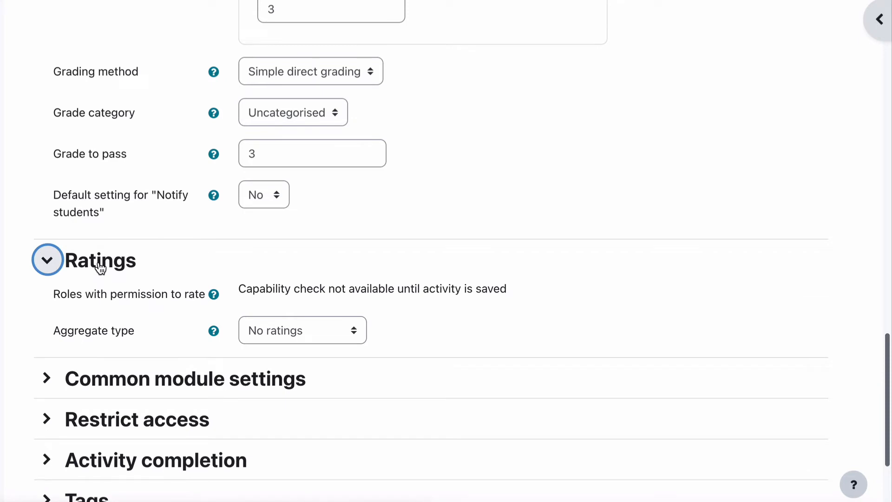
click(20, 256)
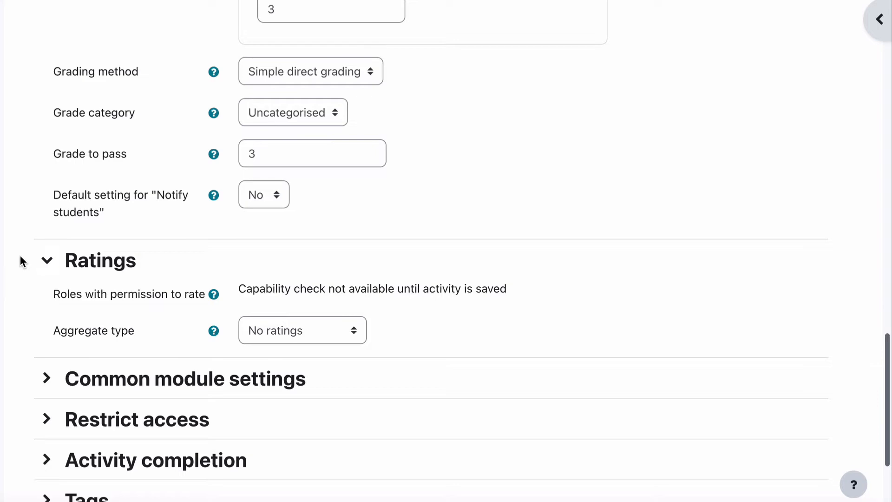
scroll(61, 301, down, 5)
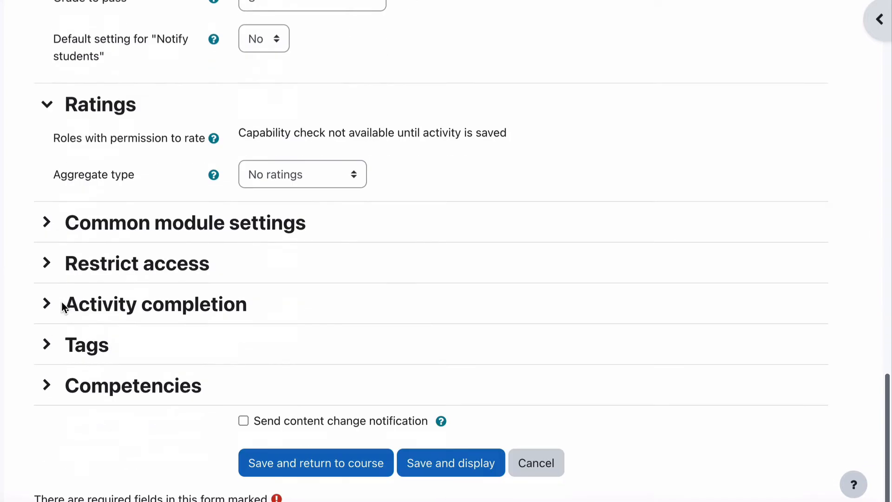
click(47, 168)
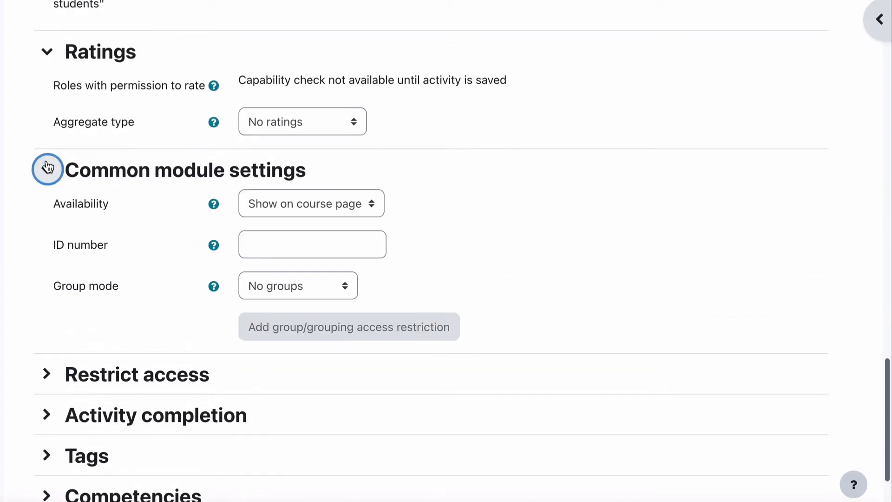
click(45, 373)
scroll(46, 372, down, 5)
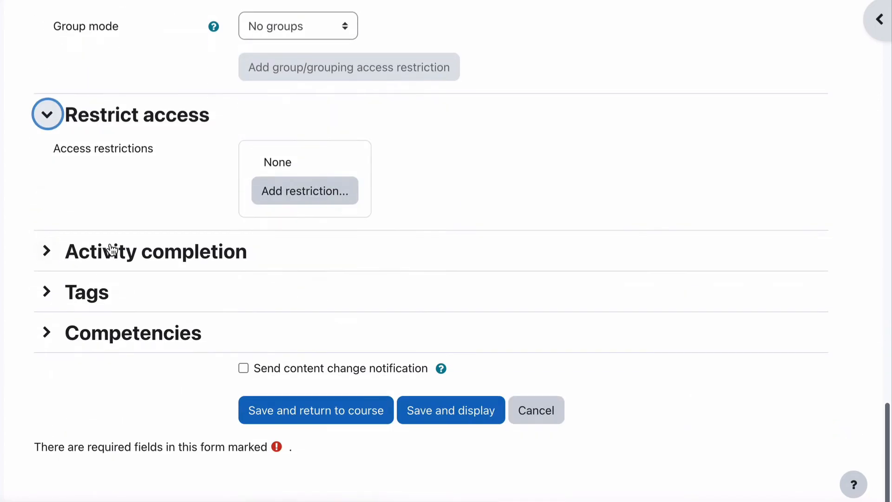
- Expand Activity completion and set completion tracking to "Show activity as complete when conditions are met"
click(47, 251)
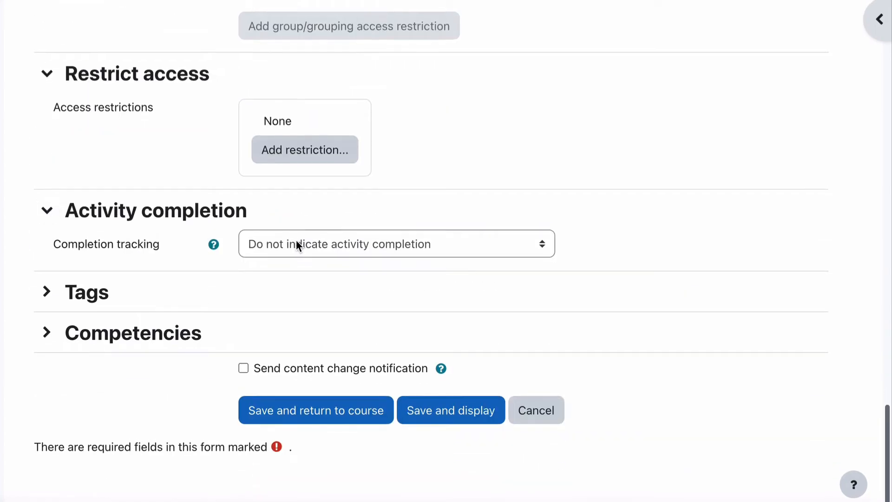
click(297, 244)
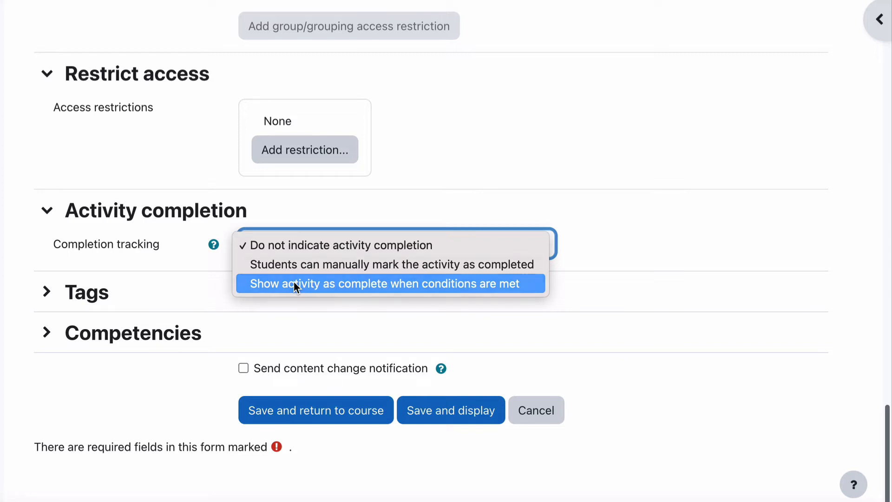
click(294, 283)
scroll(167, 347, down, 3)
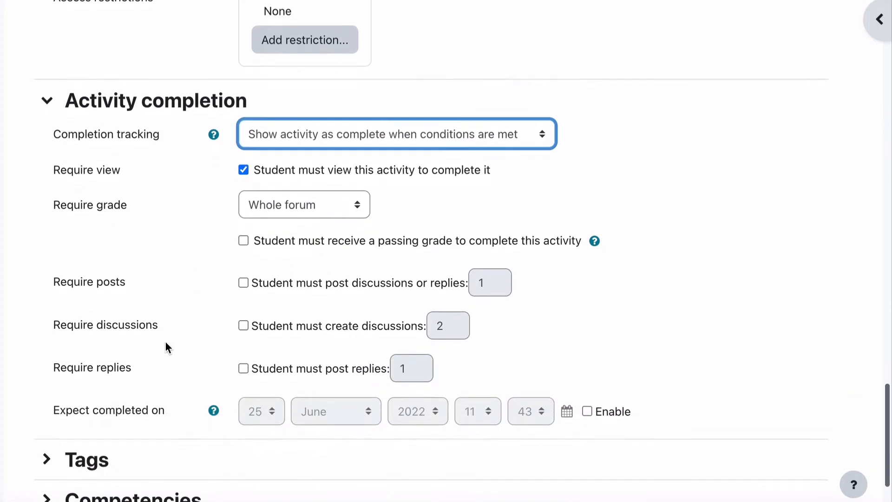
- Keep Whole forum as the required grade and require students to receive a passing grade for completion
click(298, 189)
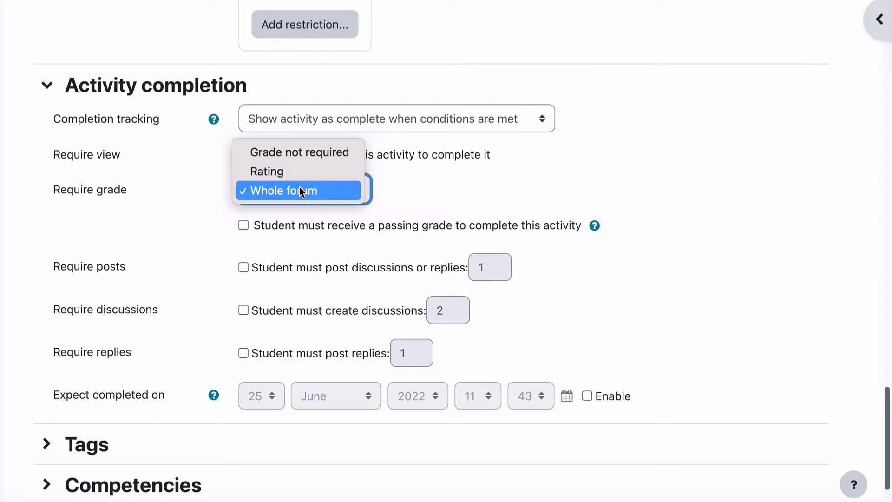
click(275, 192)
click(405, 190)
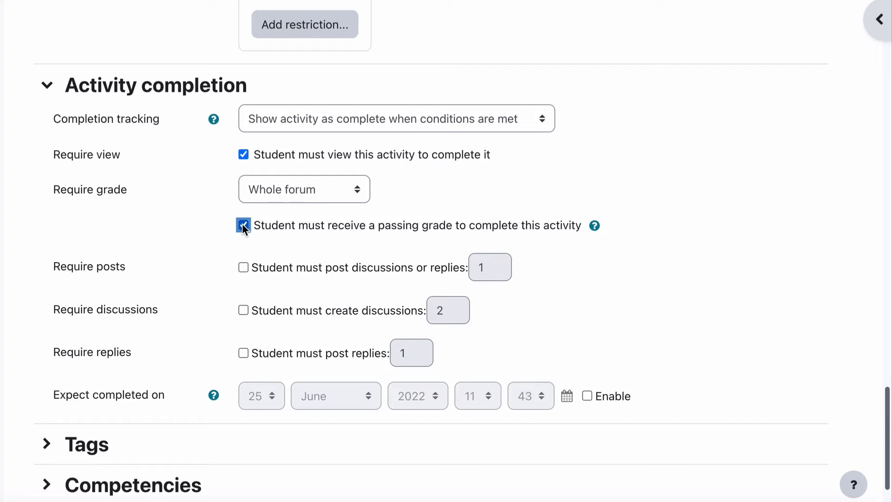
click(244, 268)
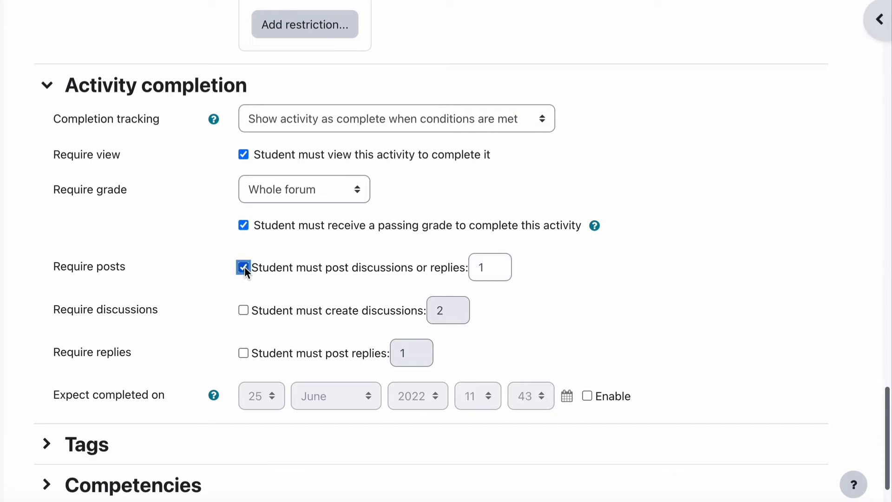
click(244, 268)
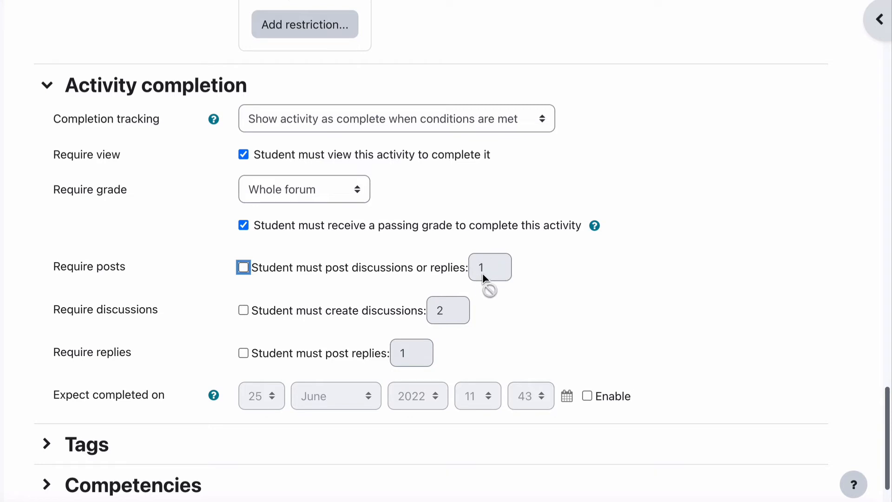
click(310, 251)
- Enable the Require discussions completion condition and set the number of discussions students must create to 1
click(243, 311)
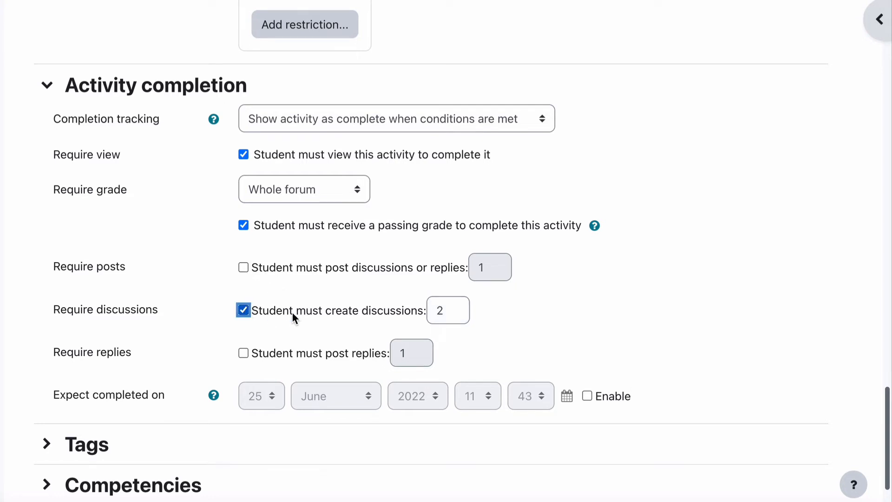
double_click(458, 311)
text(1)
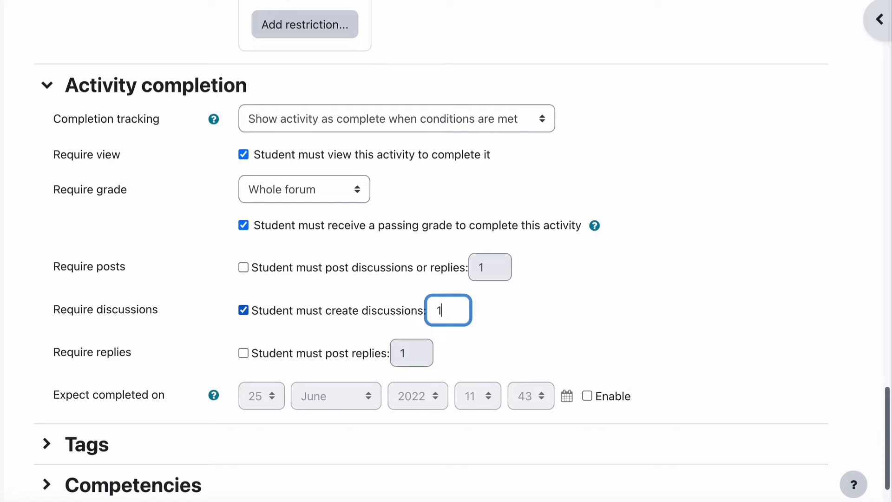
click(366, 311)
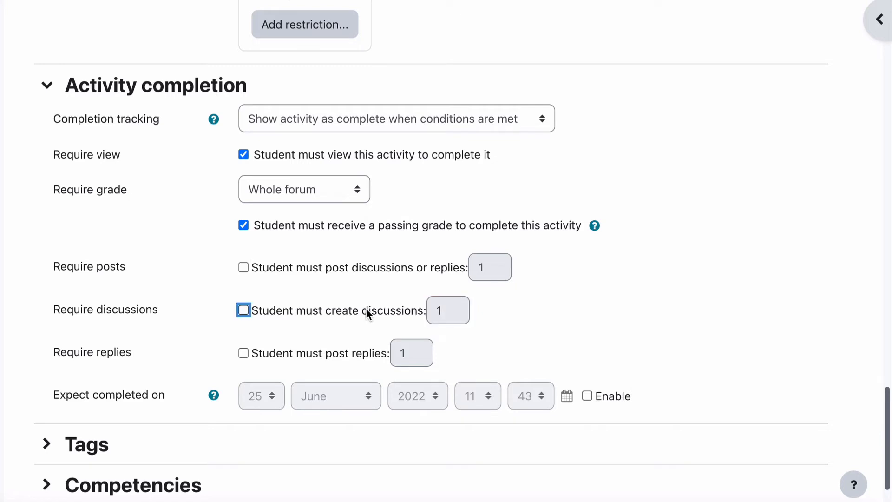
click(243, 310)
- Enable the Require replies completion condition and set the number of replies students must post to 2
click(243, 353)
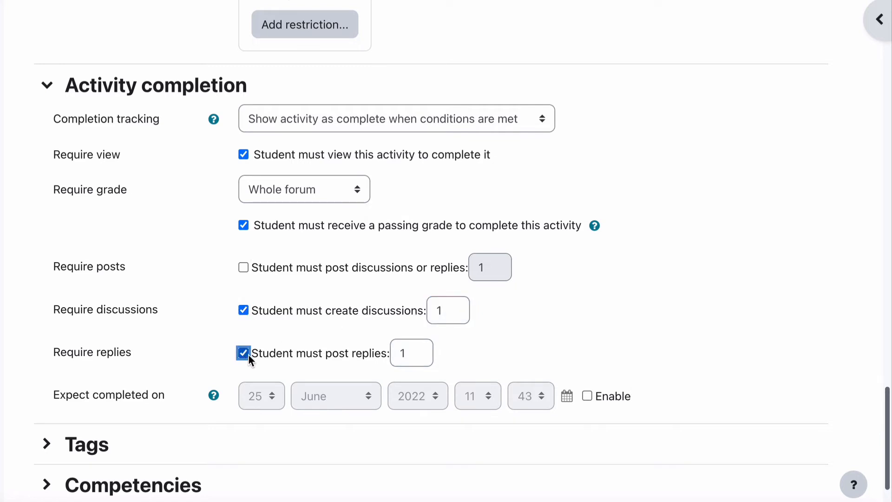
double_click(427, 353)
text(2)
click(497, 346)
- Save the forum settings and display the new forum activity
scroll(162, 355, down, 3)
scroll(162, 355, up, 1)
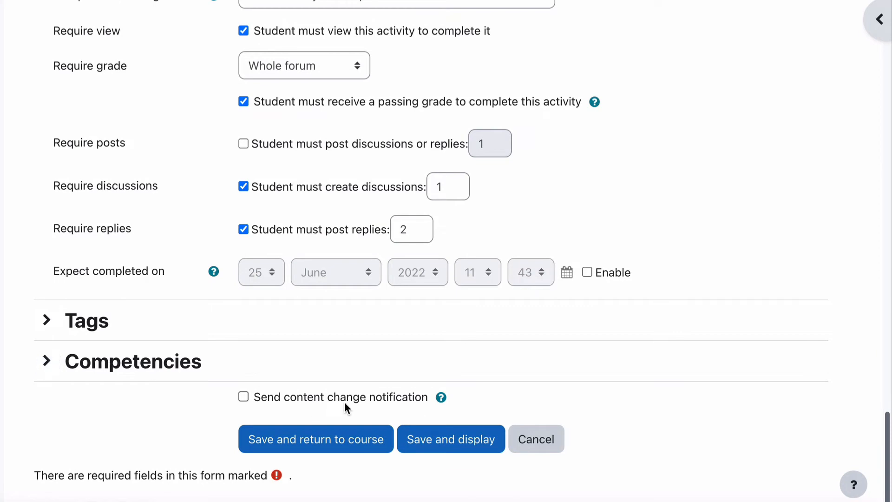
click(441, 440)
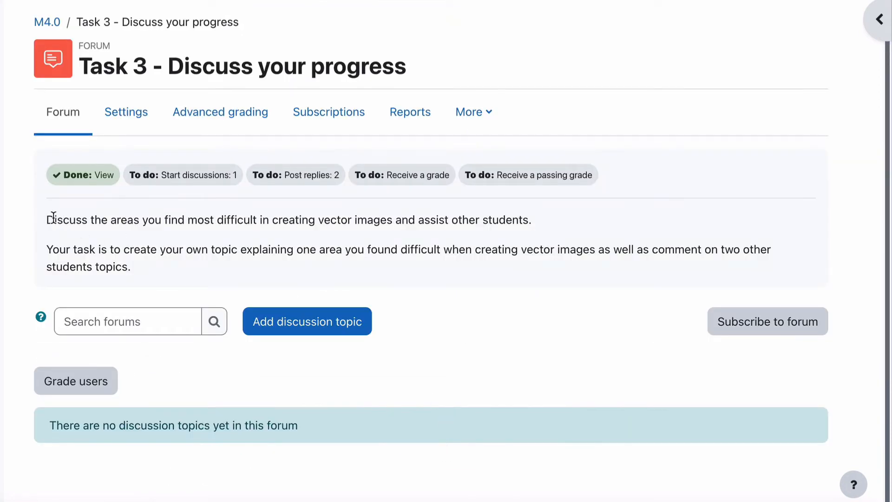
- Review the task description shown on the forum page
drag(53, 219, 529, 223)
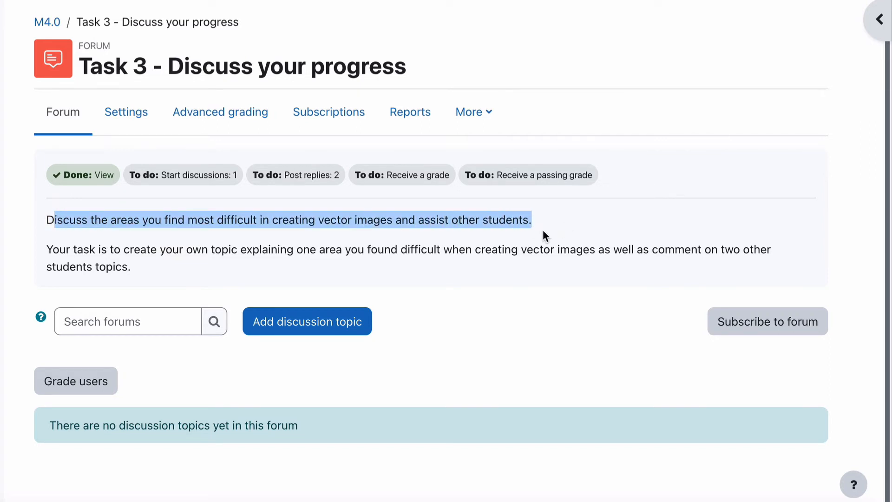
click(79, 238)
drag(46, 216, 138, 261)
click(237, 247)
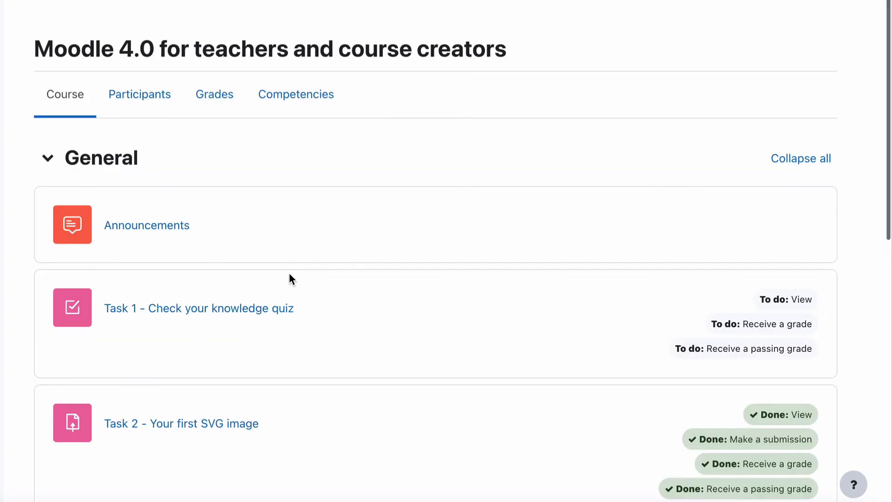
- Open the "Task 3 - Discuss your progress" forum from the General section of the course page
scroll(289, 277, down, 6)
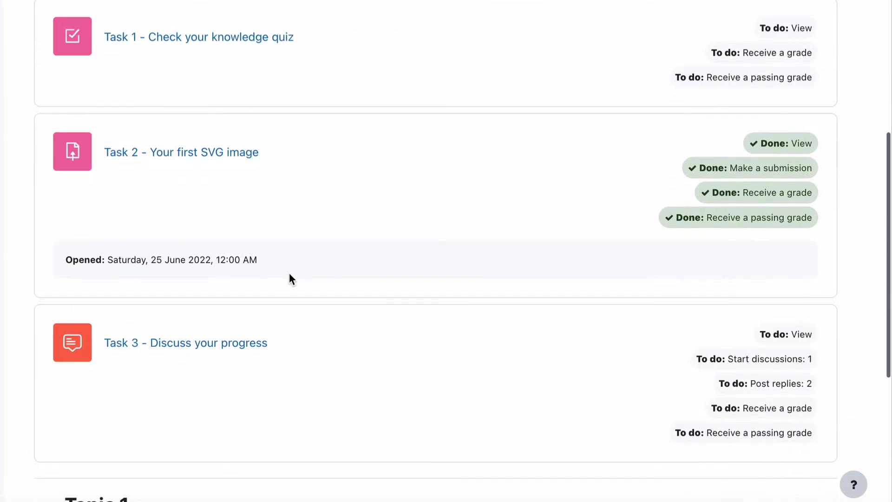
scroll(289, 277, down, 3)
triple_click(237, 204)
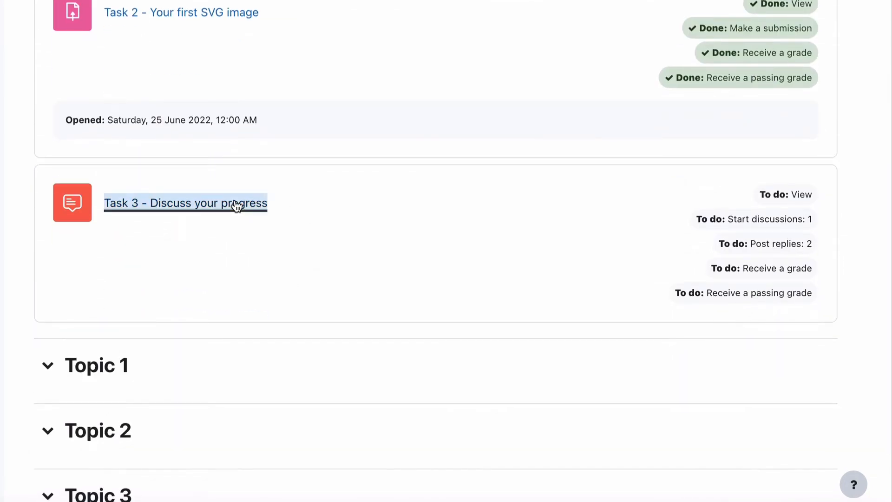
- Start a new discussion topic in the forum with the subject "Using Illustrator"
click(330, 295)
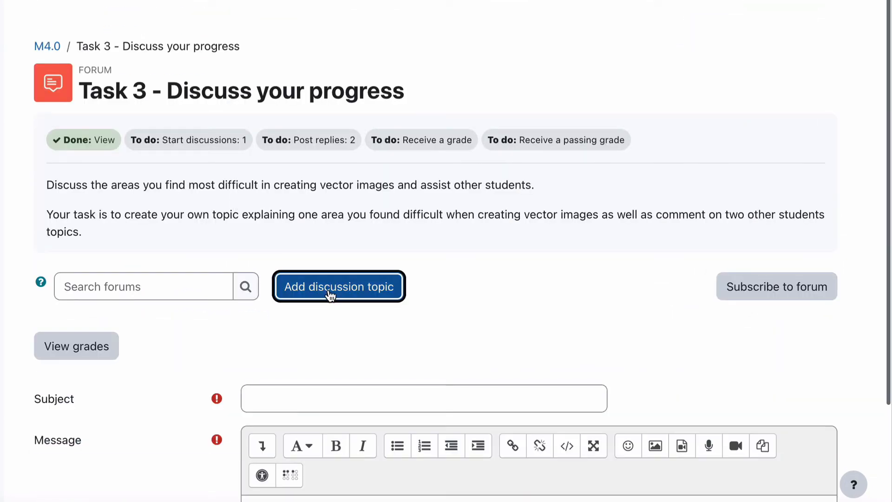
click(265, 393)
scroll(265, 393, down, 3)
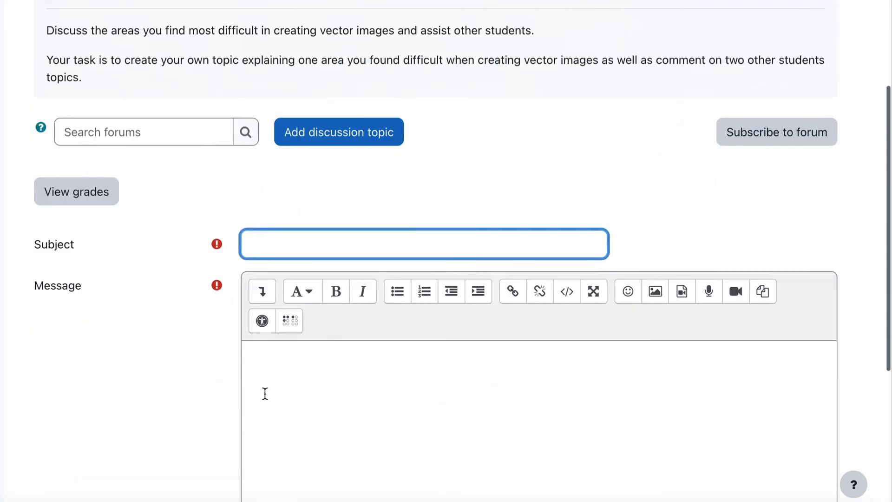
text(Using )
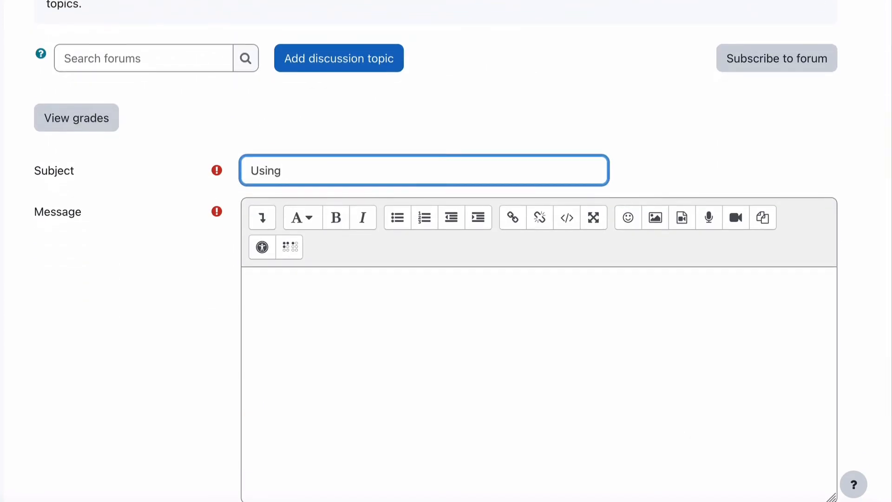
text(Illustrator)
- Write the message "I find Illustrator can be difficult to use...." and post the topic to the forum
click(280, 377)
text(I find I)
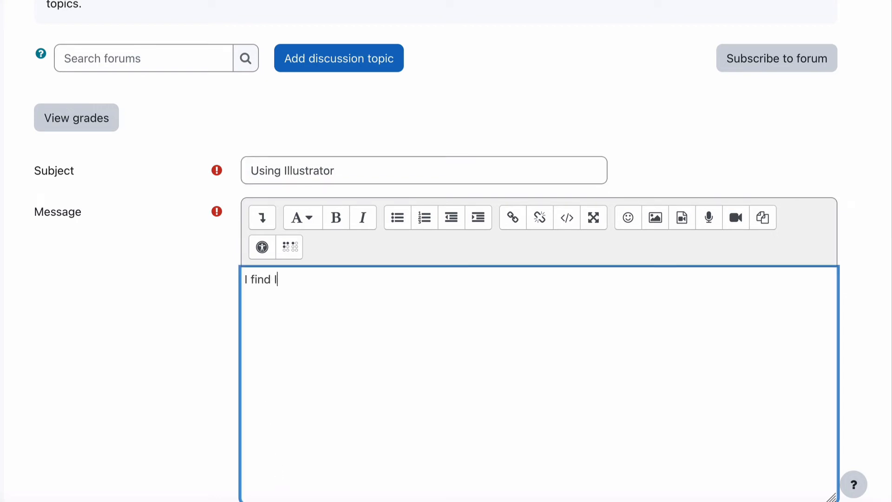
text(llustrator can be )
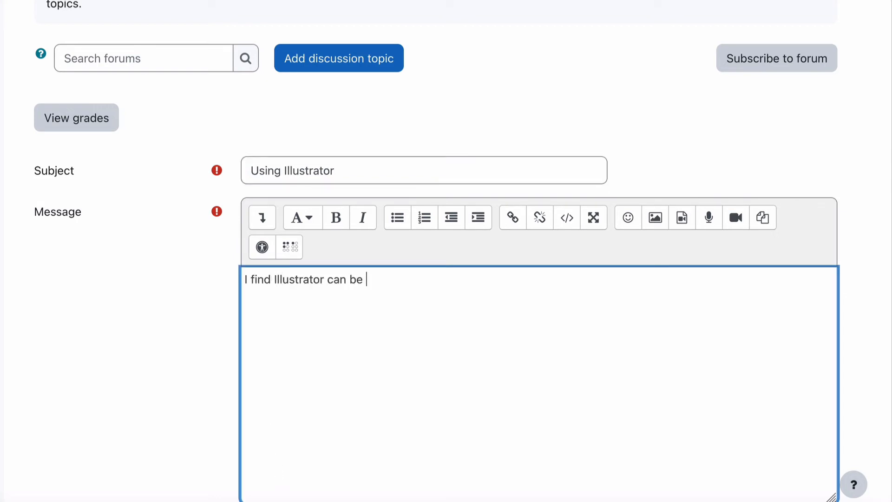
text(difficult to use....)
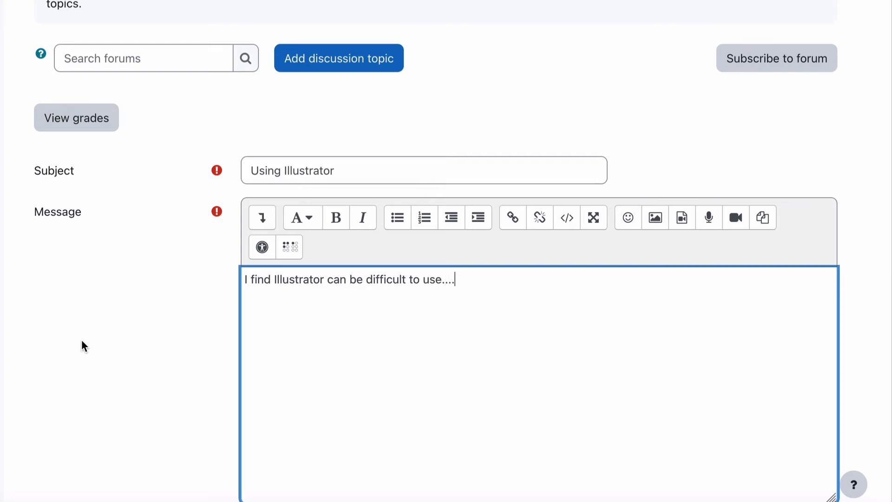
scroll(81, 346, down, 3)
scroll(82, 346, up, 2)
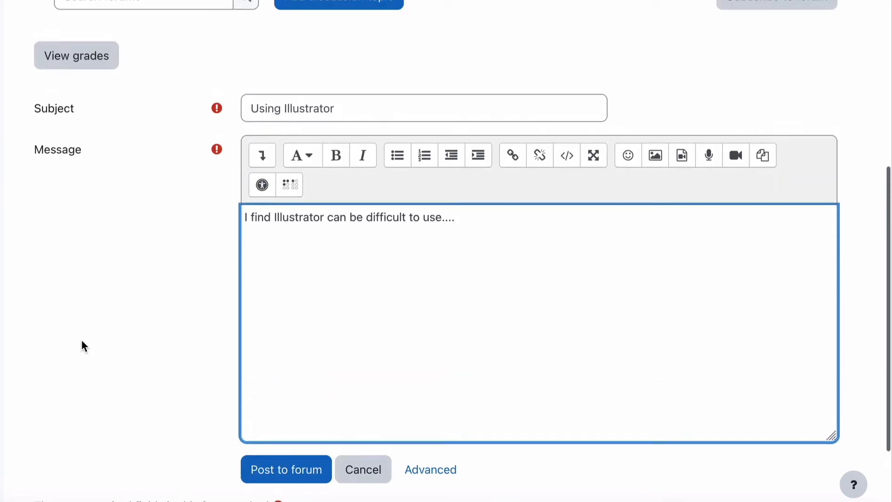
click(274, 469)
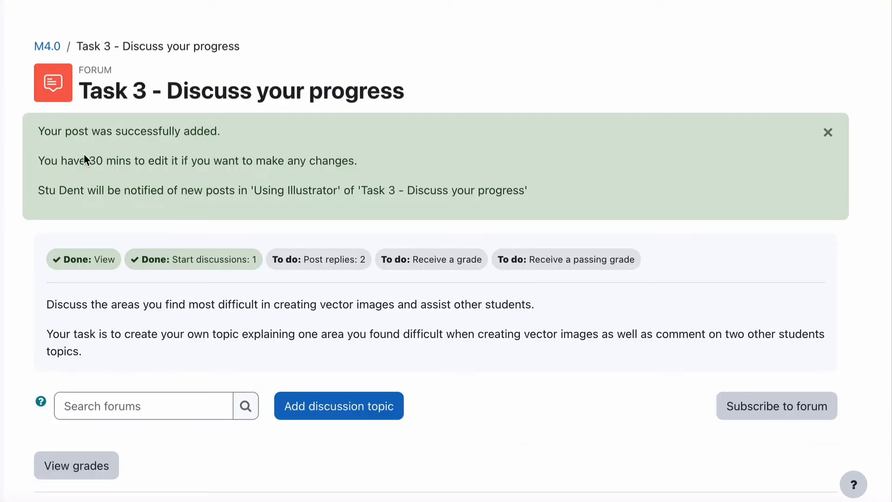
- Review the post confirmation notice and the forum's completion conditions
drag(51, 161, 296, 169)
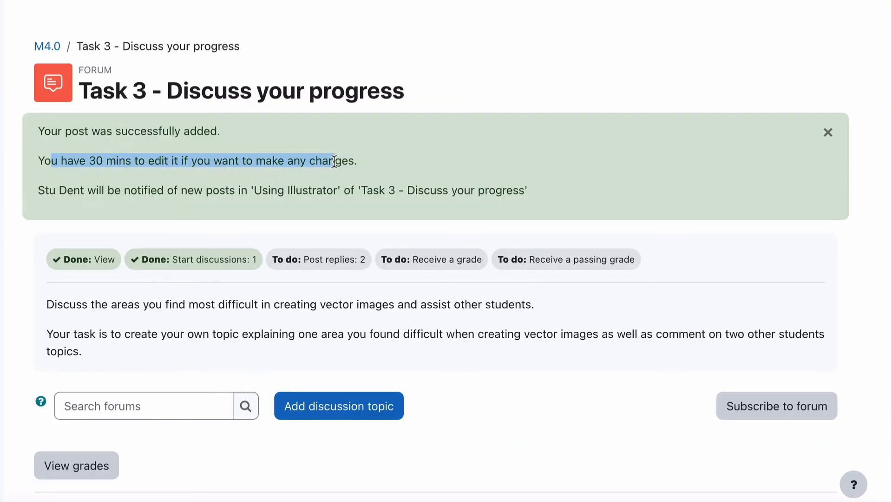
drag(46, 190, 539, 186)
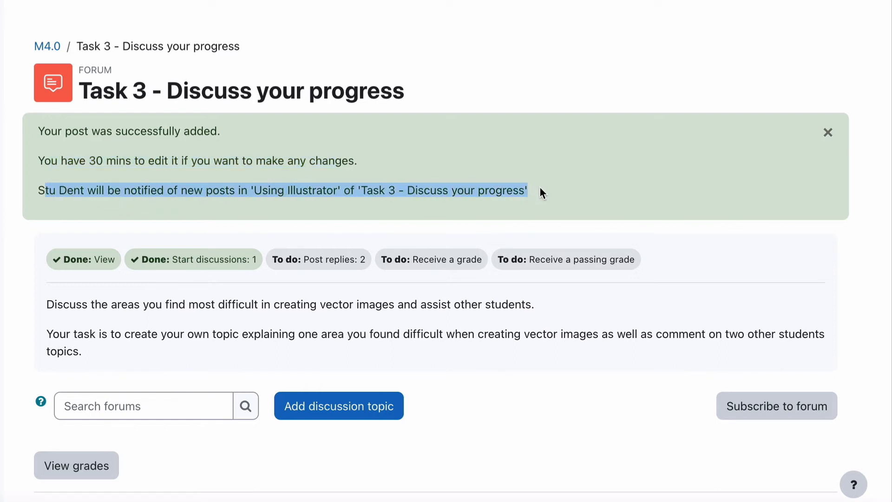
click(570, 188)
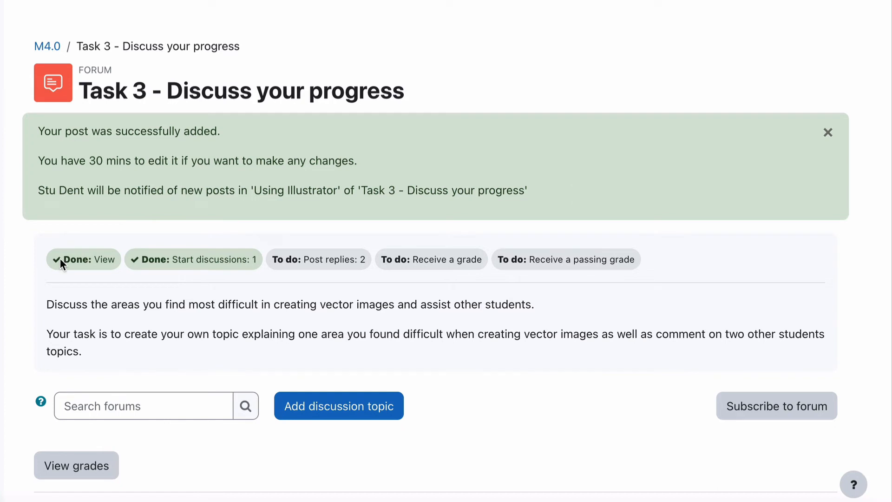
drag(60, 259, 365, 258)
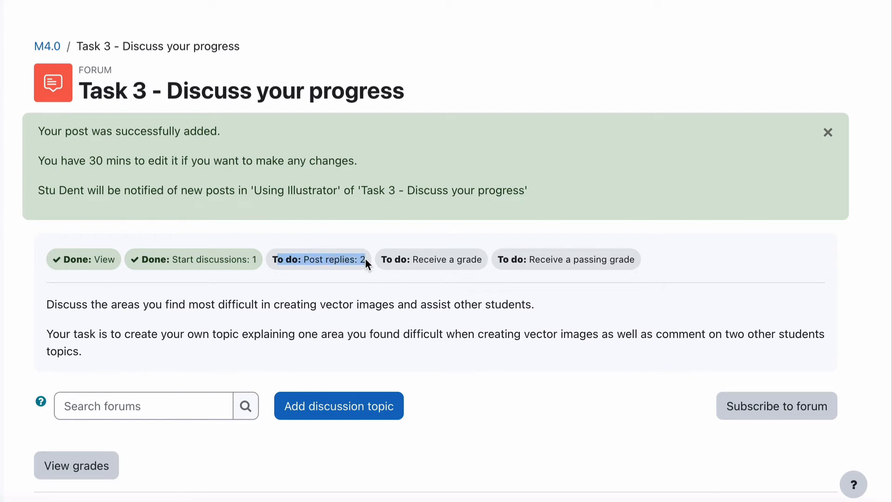
click(412, 309)
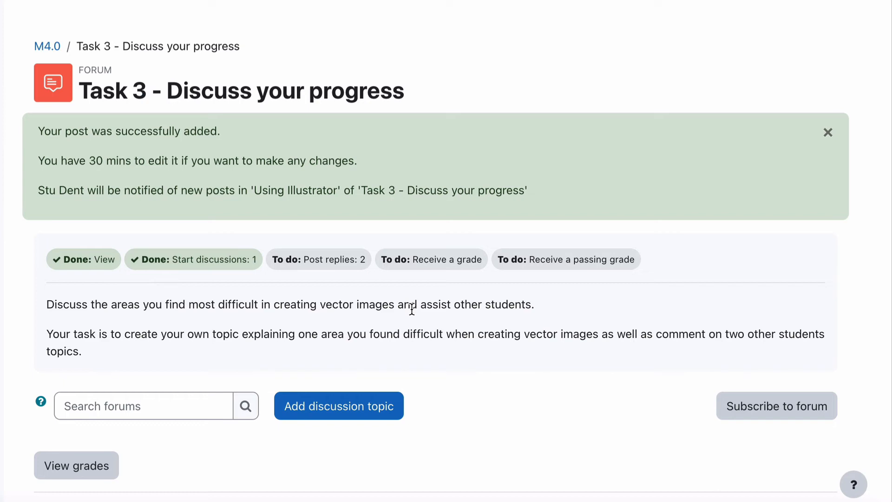
- Open the "Using Illustrator" discussion to view the posted message
scroll(411, 308, down, 3)
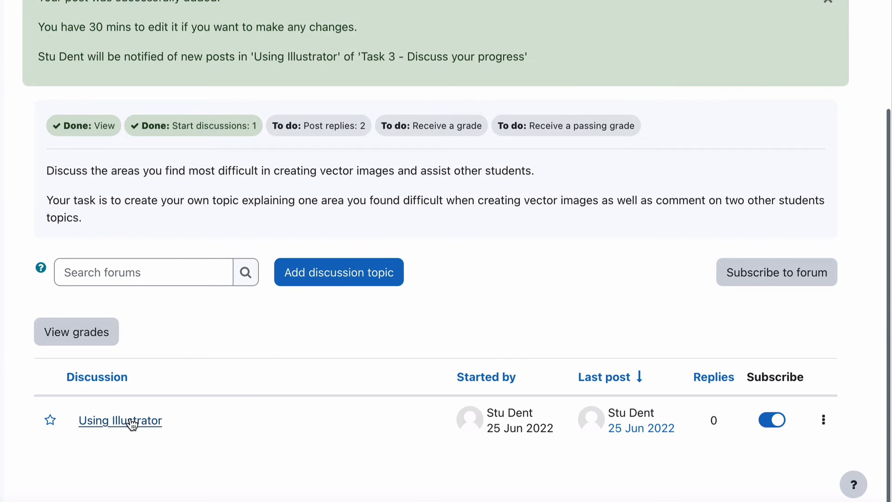
click(132, 421)
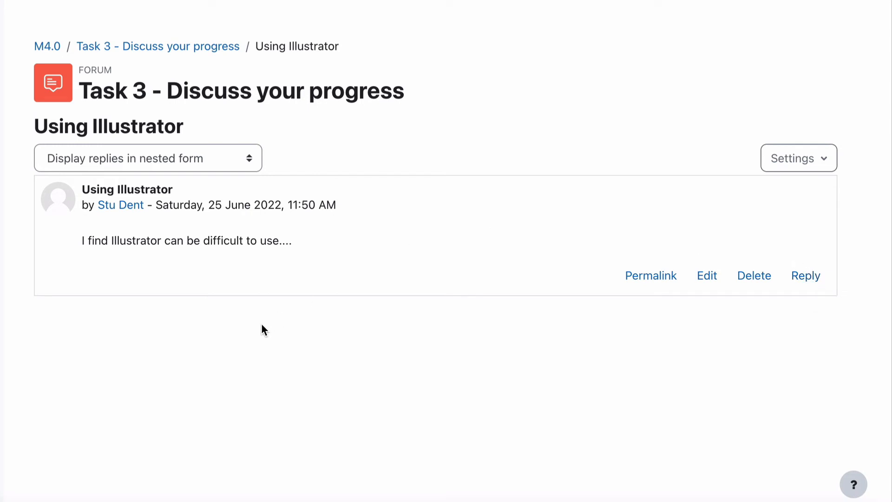
scroll(356, 225, down, 1)
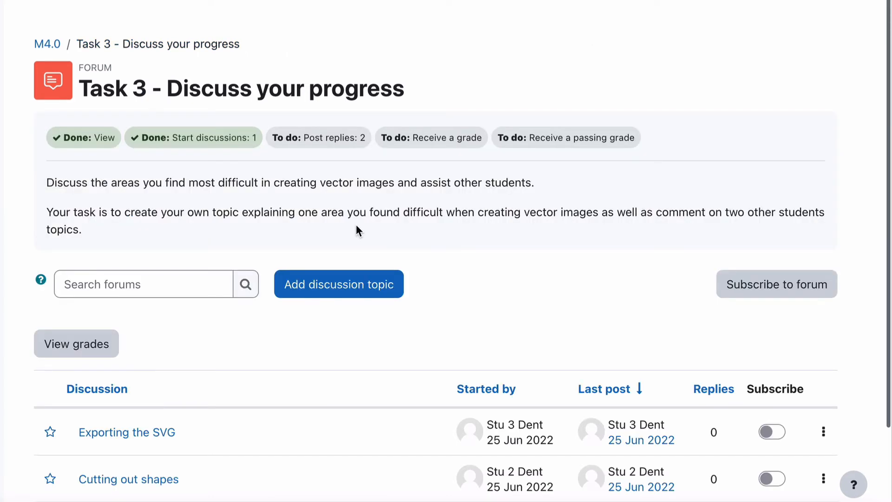
- Examine the forum's list of discussions and the Post replies completion condition
scroll(357, 226, down, 3)
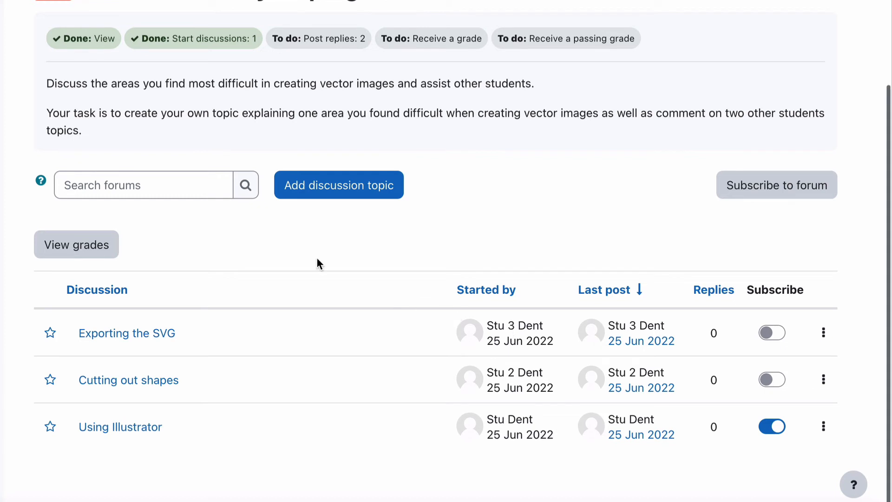
scroll(319, 263, up, 2)
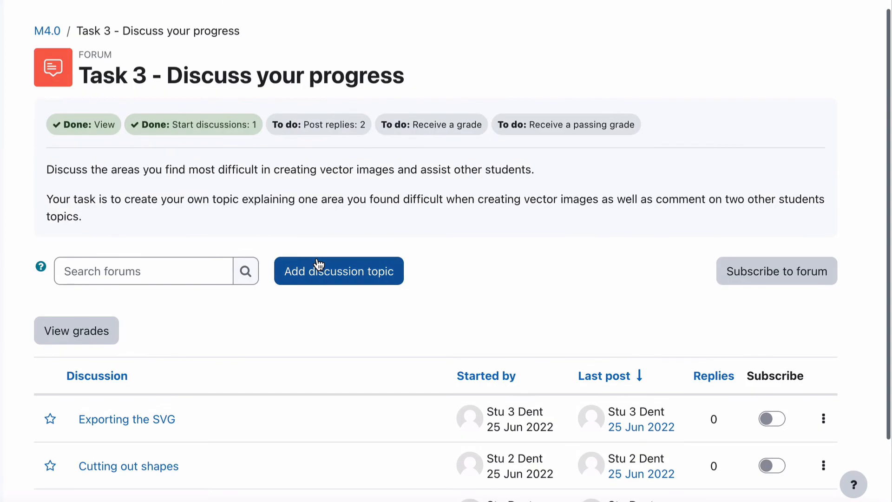
scroll(318, 263, up, 1)
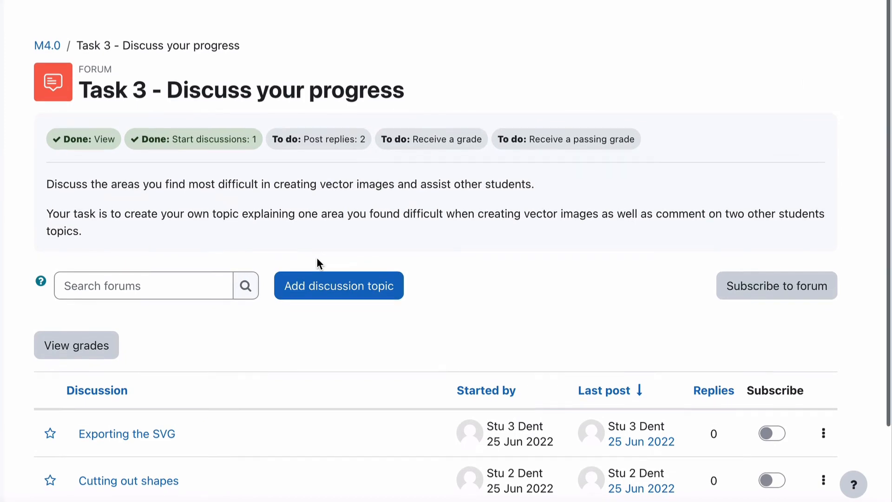
scroll(318, 261, down, 1)
drag(304, 131, 367, 128)
click(358, 192)
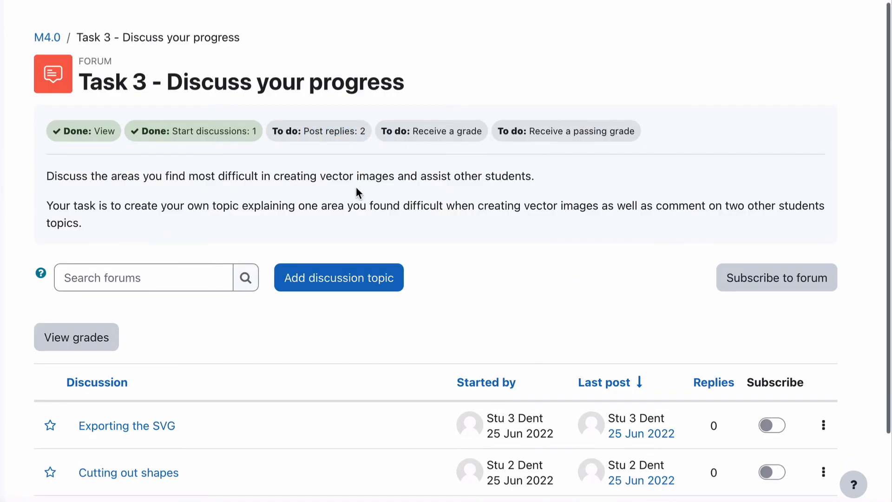
- Post the reply "So true..." in the "Exporting the SVG" discussion
scroll(356, 187, down, 5)
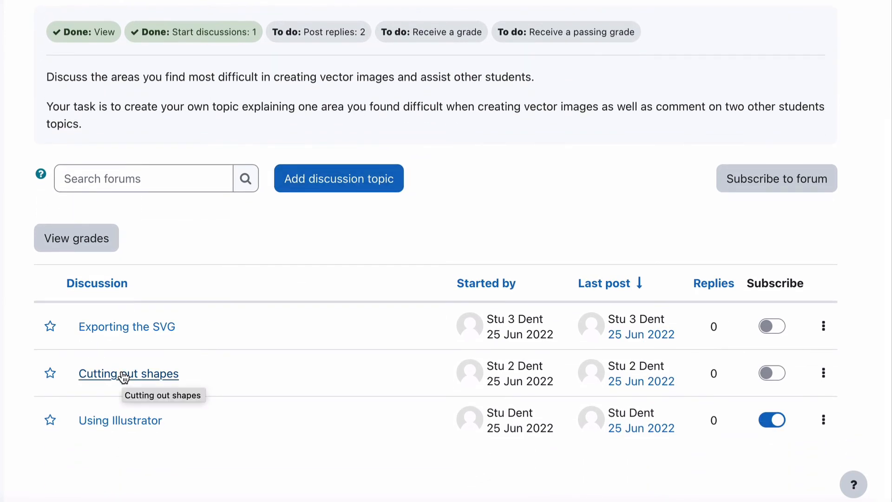
click(124, 328)
click(805, 309)
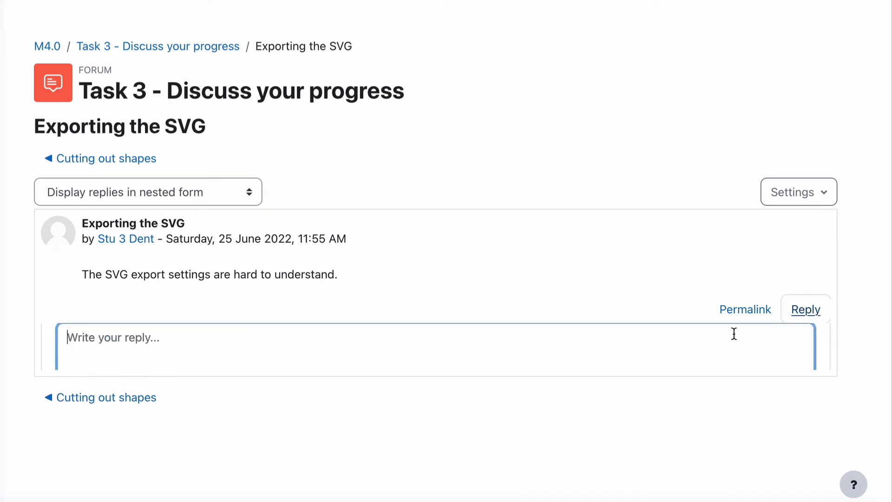
text(So )
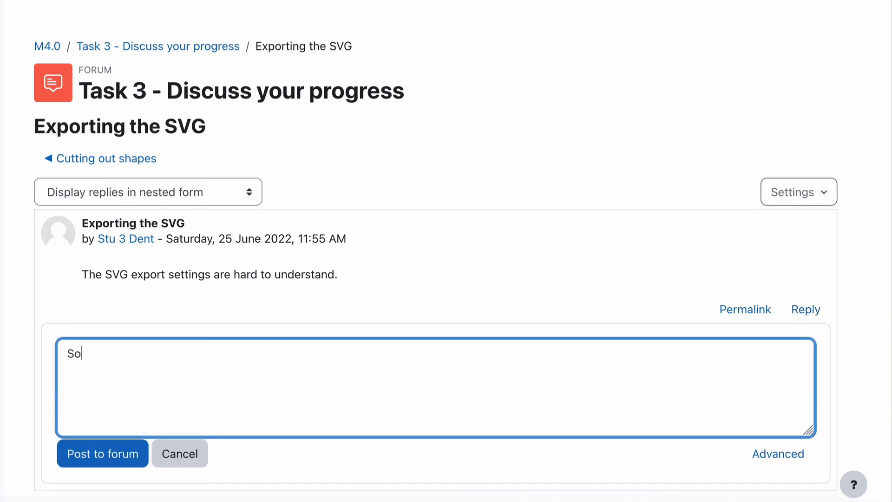
text(true...)
click(99, 453)
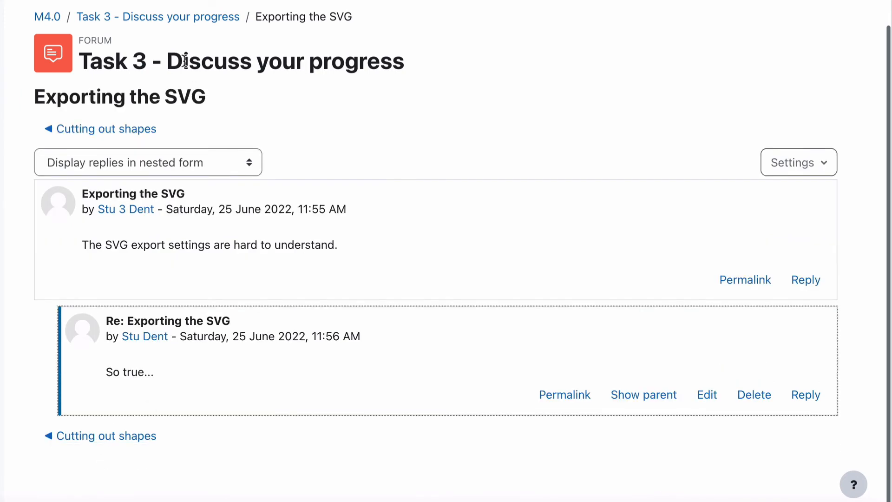
- Return to the forum's discussion list and post the reply "Yep - I find it difficult too." in the "Cutting out shapes" discussion
click(172, 18)
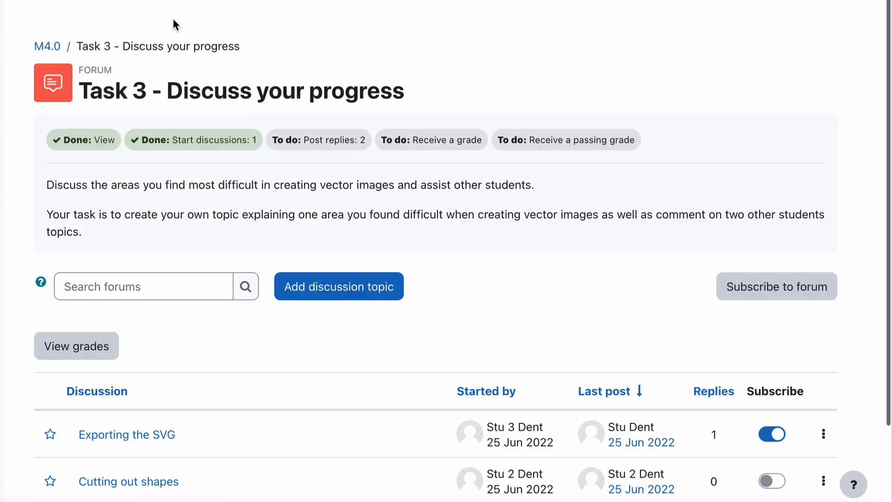
scroll(259, 304, down, 3)
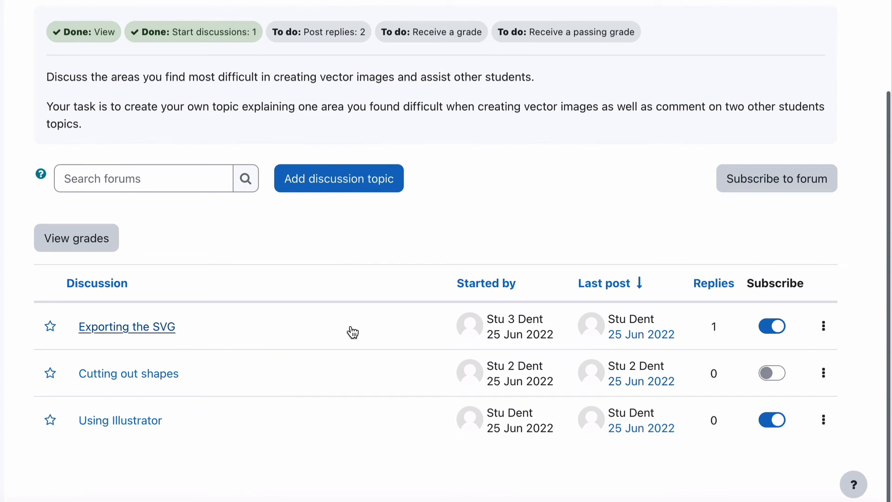
click(145, 371)
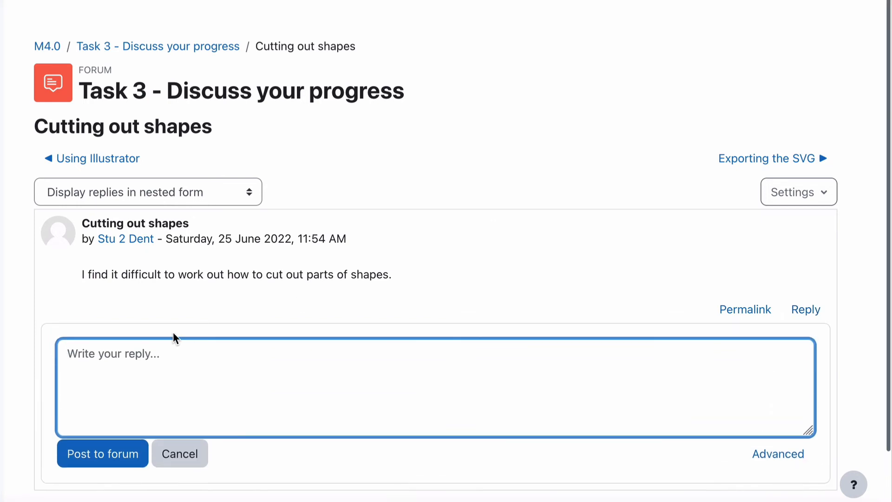
text(Yep - I f)
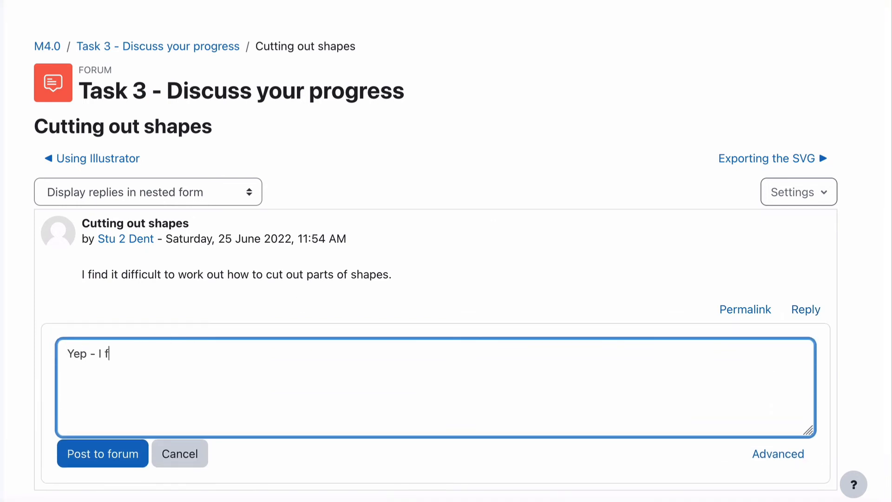
text(ind it difficult tooo.)
key(BackSpace)
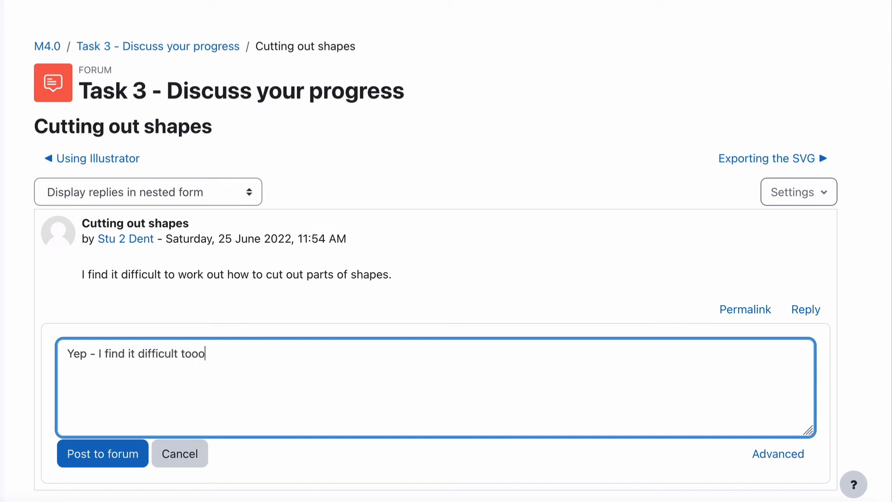
key(BackSpace)
text(.)
click(91, 449)
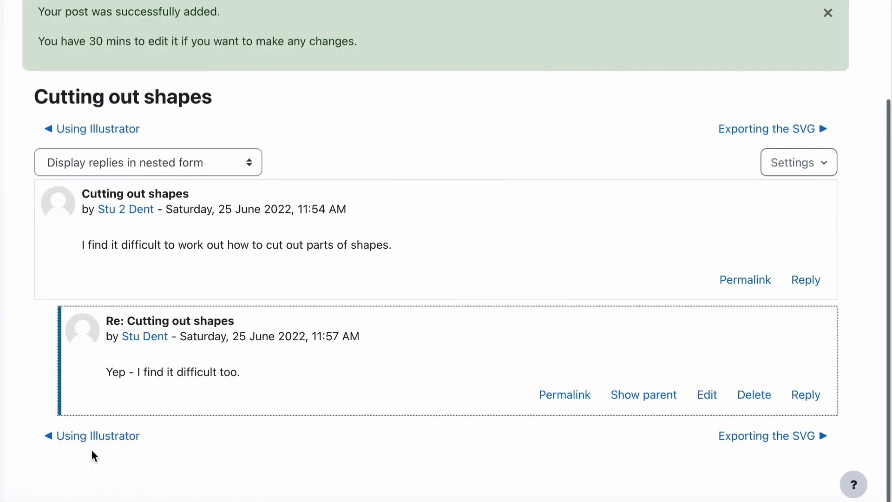
- Return to the forum page and check the status of its view, discussion, reply and grade completion conditions
click(201, 50)
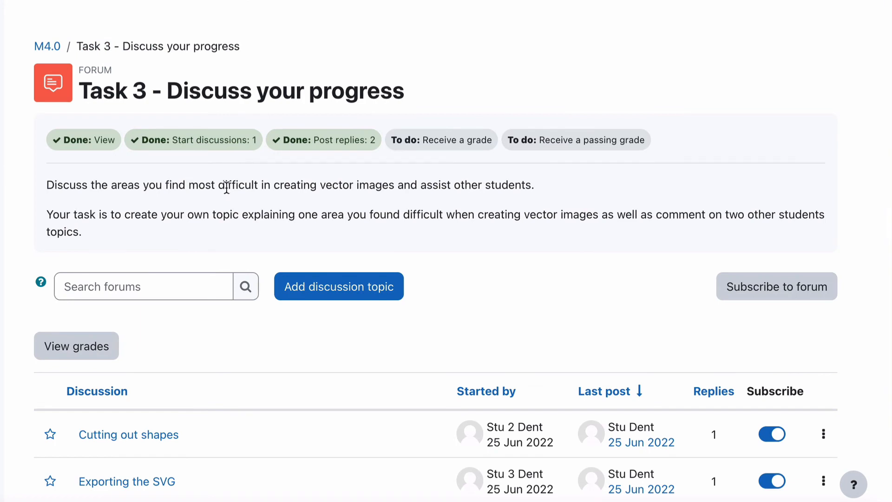
scroll(226, 187, down, 1)
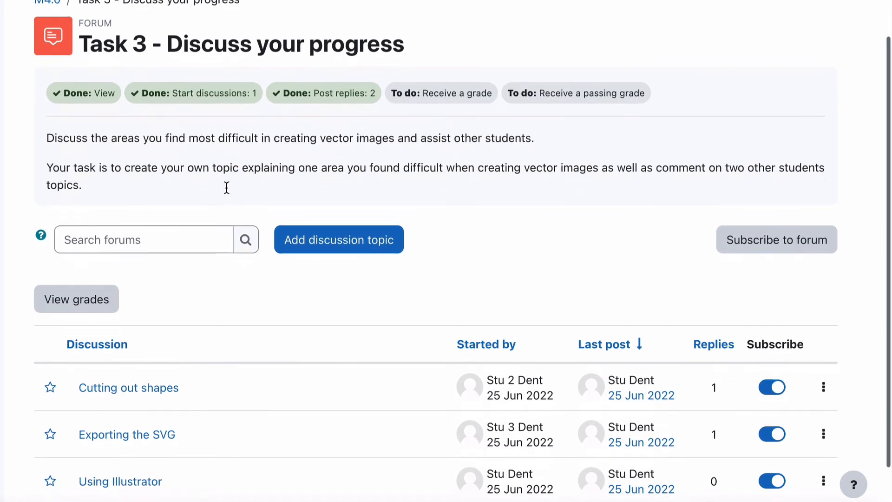
drag(100, 92, 121, 93)
drag(175, 92, 257, 92)
drag(313, 92, 376, 92)
click(353, 148)
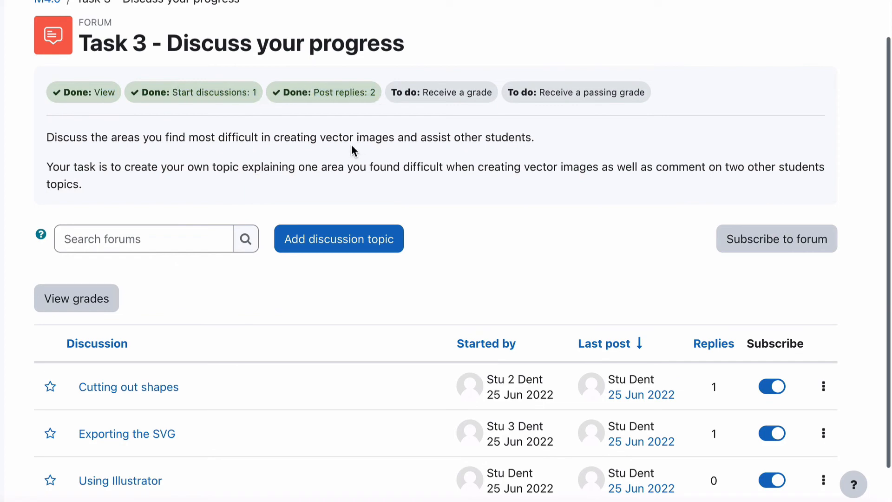
scroll(353, 148, up, 1)
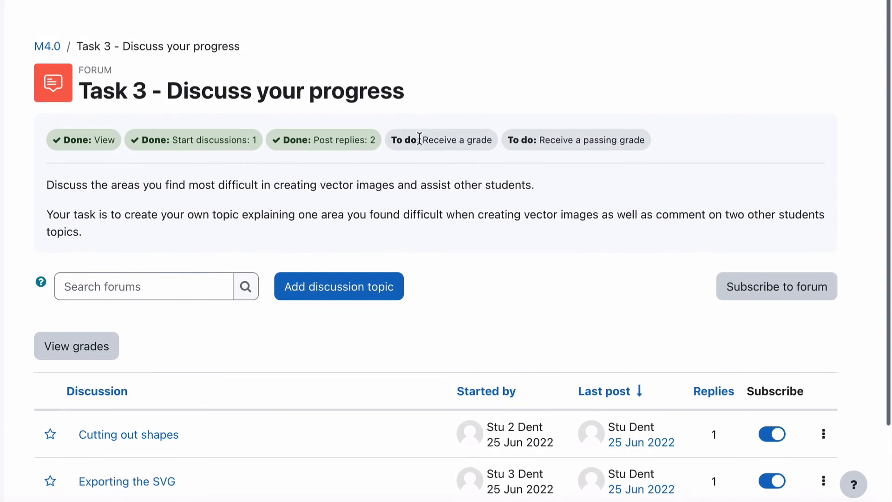
drag(422, 140, 622, 147)
click(451, 167)
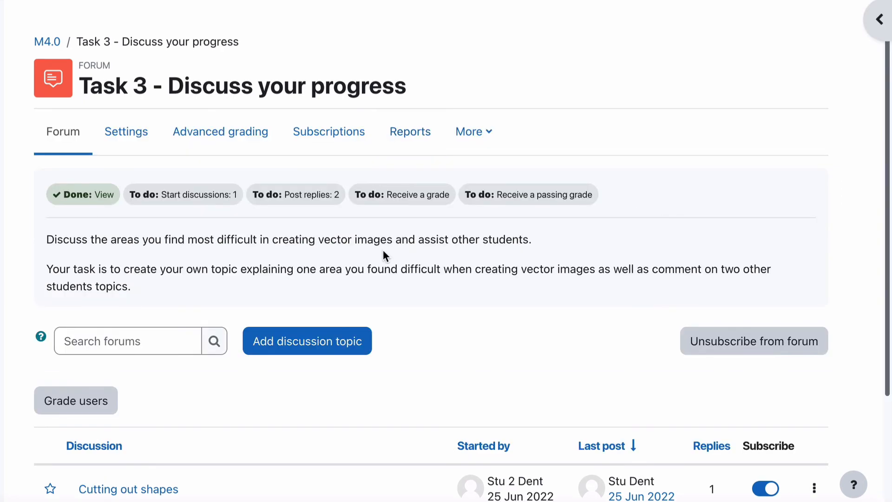
- Open user grading for the forum, go to the second user, and review their discussion post and two replies
click(74, 399)
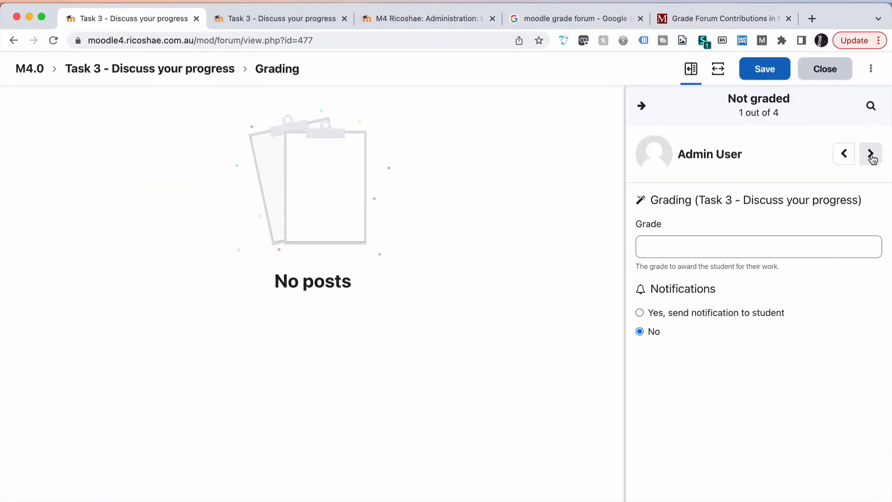
click(871, 154)
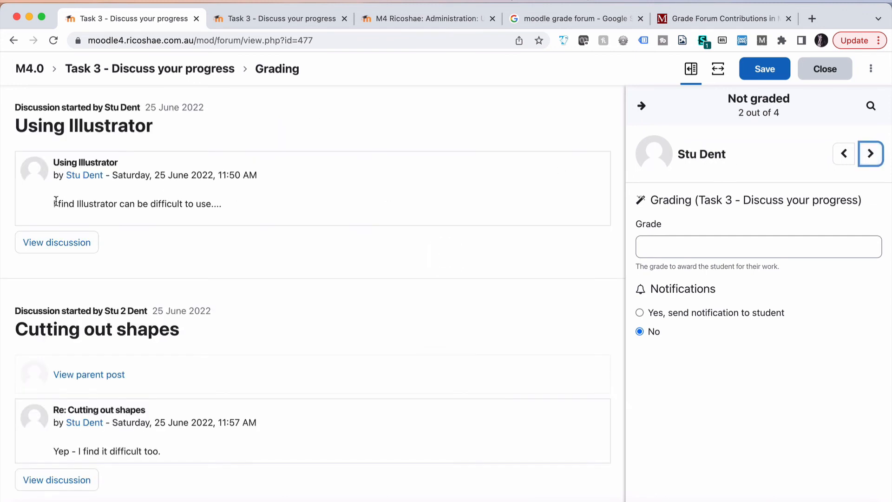
drag(55, 203, 225, 201)
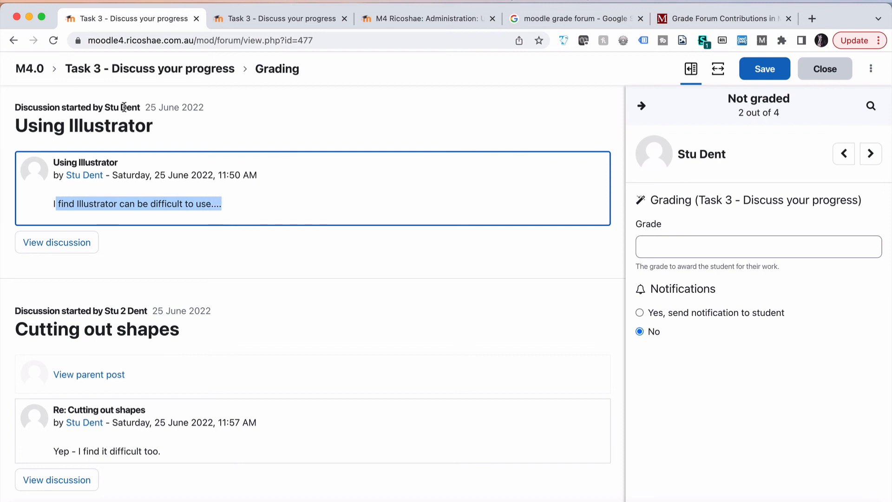
click(54, 204)
triple_click(208, 200)
scroll(139, 222, down, 5)
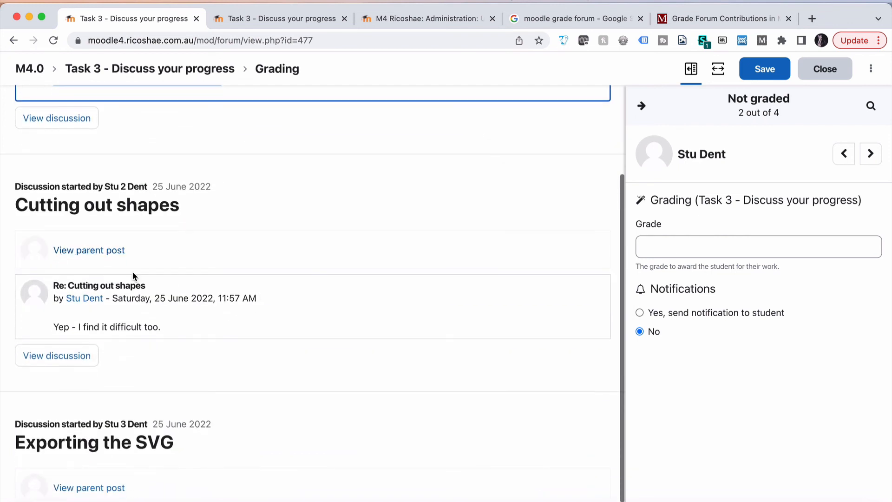
scroll(137, 316, down, 3)
triple_click(72, 495)
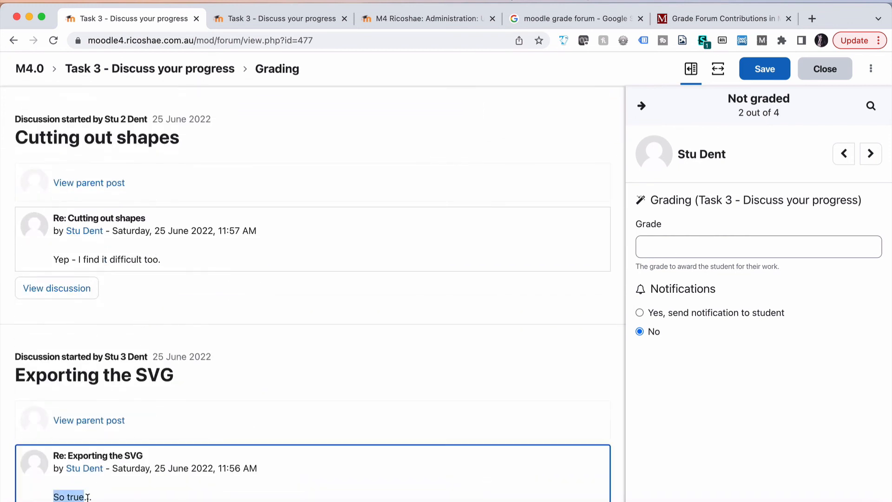
drag(54, 259, 174, 261)
scroll(240, 260, up, 8)
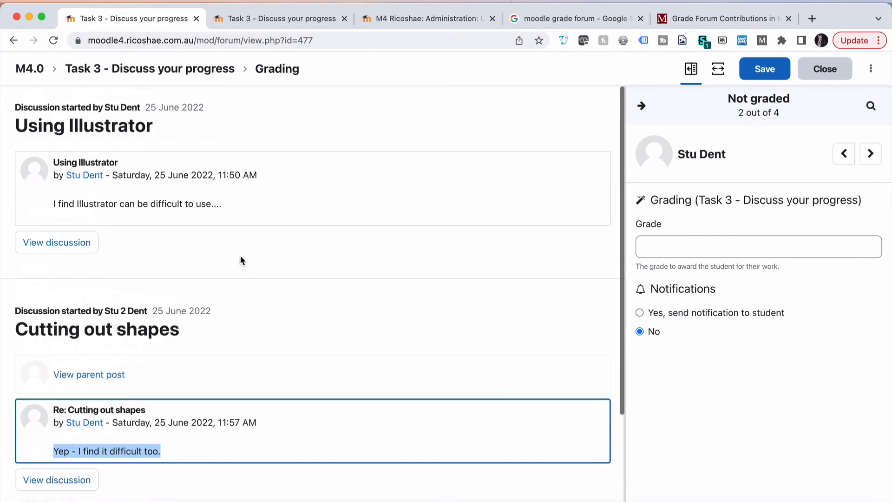
- View the full "Using Illustrator" discussion and show the parent posts in "Exporting the SVG" and "Cutting out shapes"
click(78, 242)
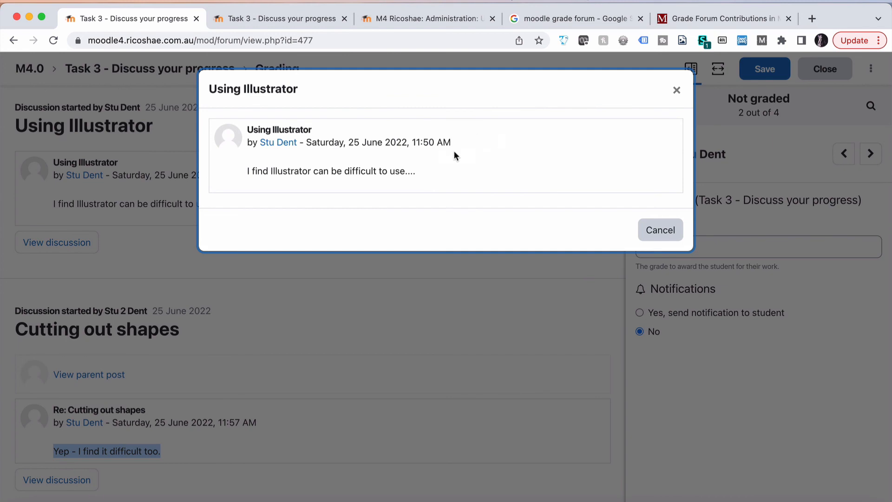
click(676, 91)
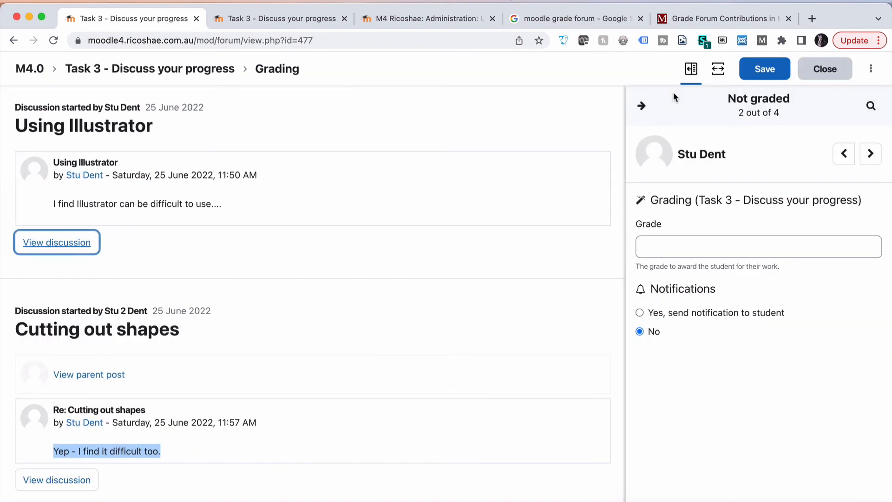
scroll(223, 324, down, 5)
scroll(224, 323, up, 1)
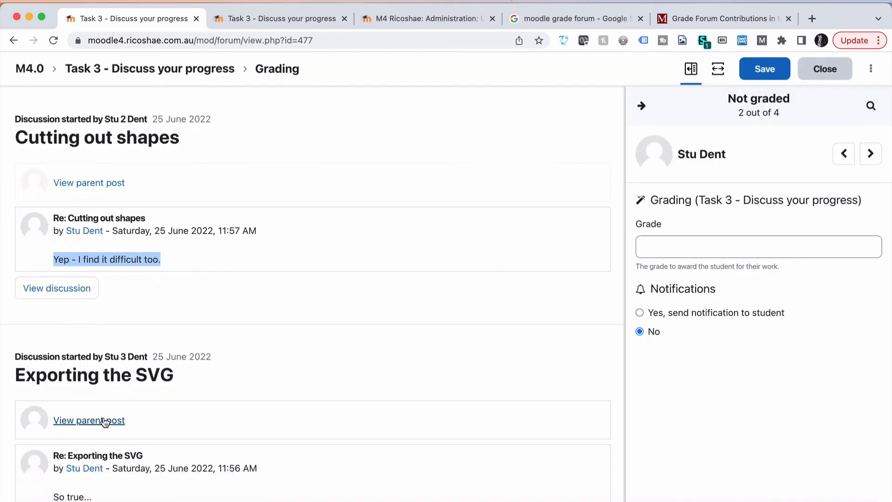
scroll(223, 392, down, 1)
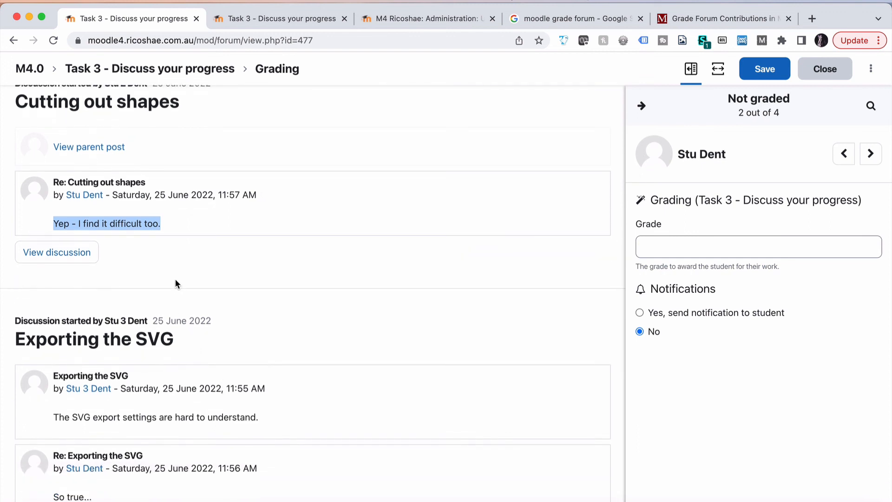
click(105, 151)
scroll(145, 299, down, 1)
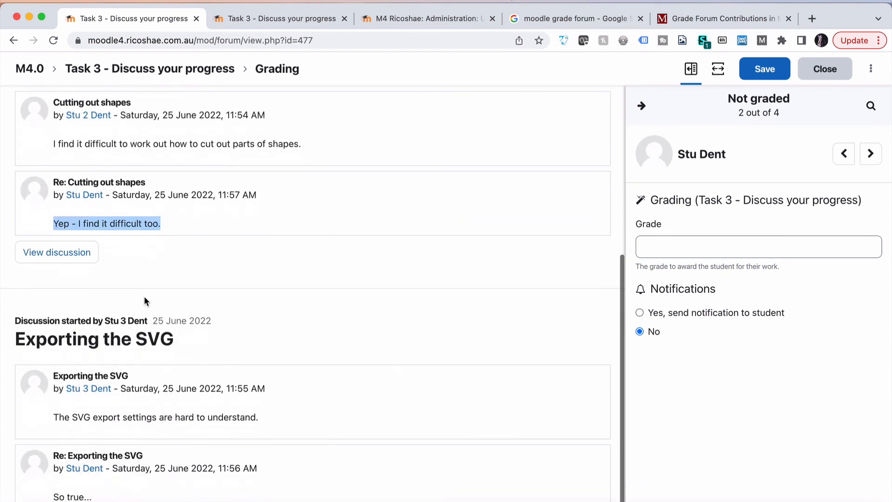
- Give the student a forum grade of 3 and save it
click(661, 245)
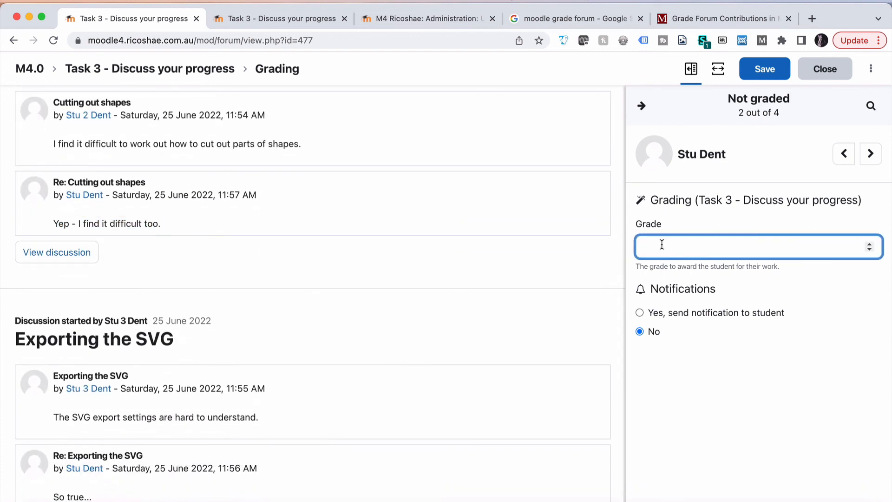
text(3)
click(766, 78)
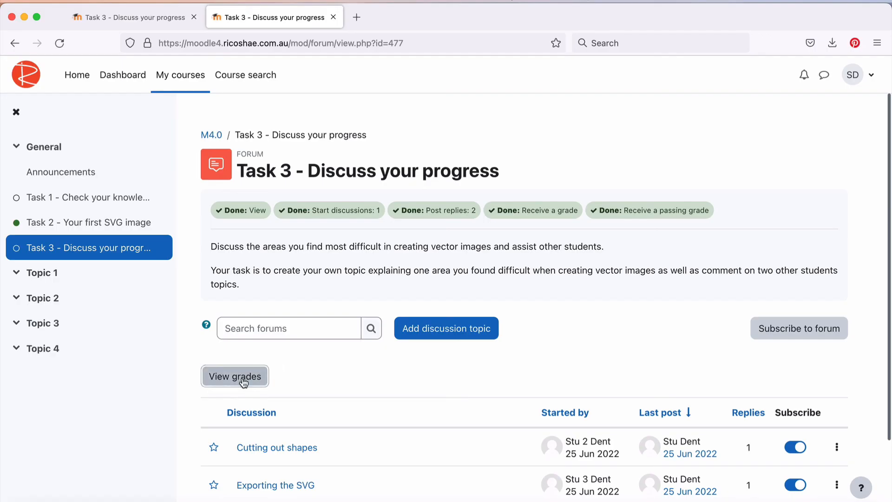
- Switch to the student's Firefox session and check the forum grade details, including the grader, date and grade status
click(242, 379)
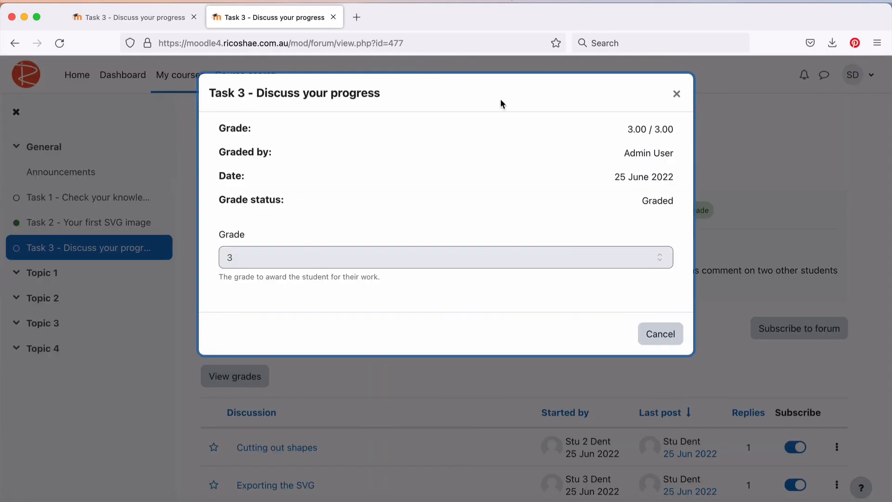
drag(630, 129, 681, 155)
drag(615, 176, 686, 182)
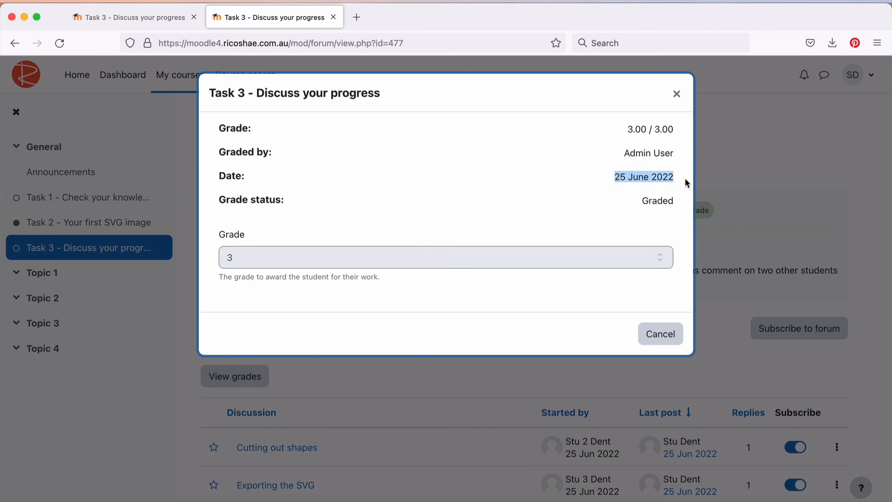
drag(643, 201, 692, 207)
click(559, 212)
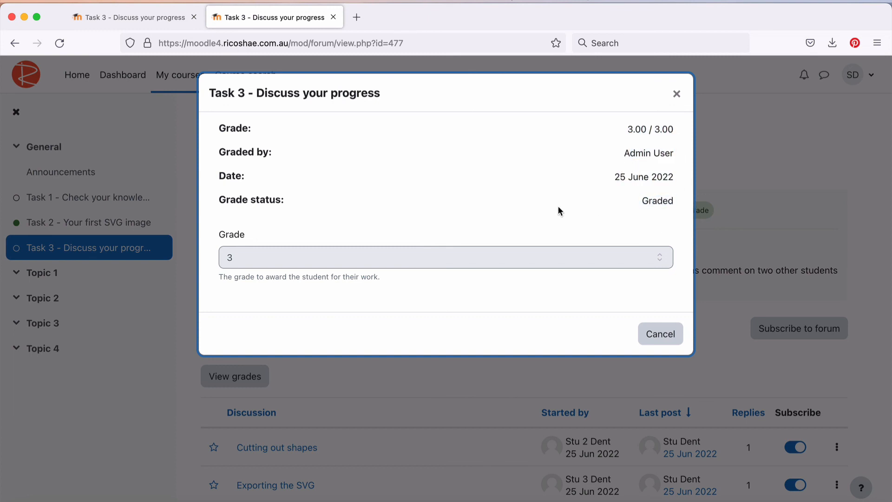
click(677, 95)
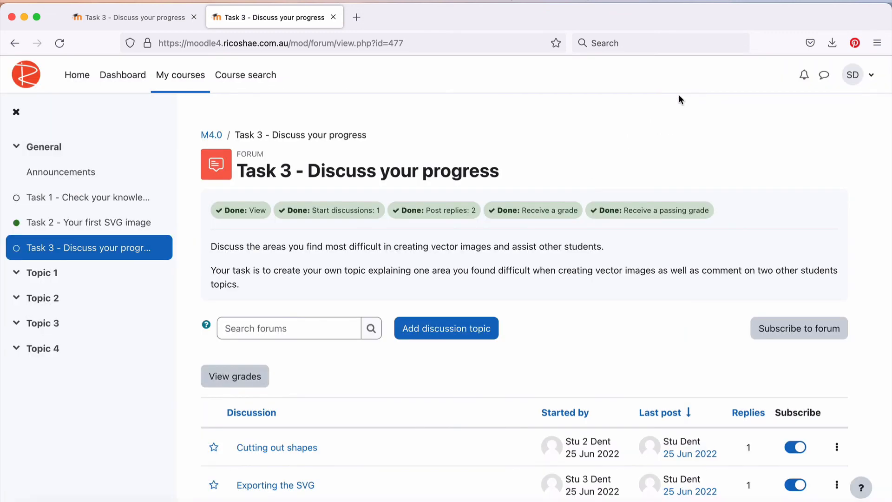
- Return to the M4.0 course and examine the Task 3 forum grade in the student's user report
click(215, 135)
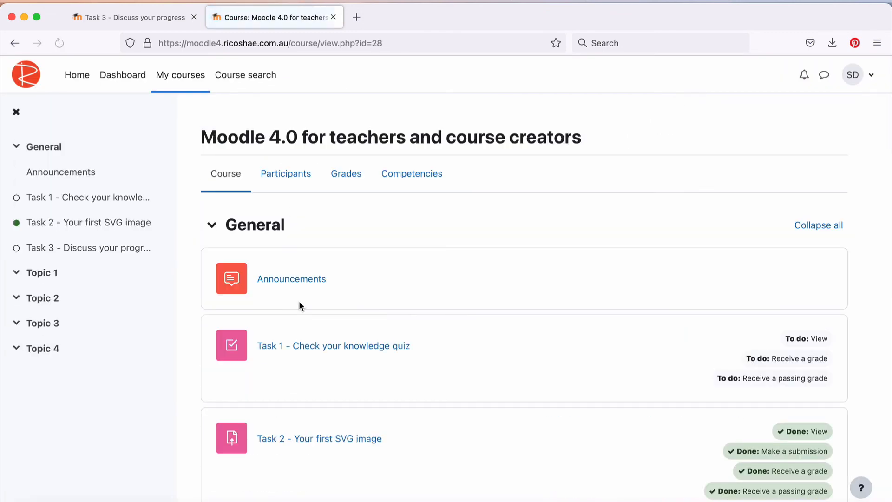
click(348, 173)
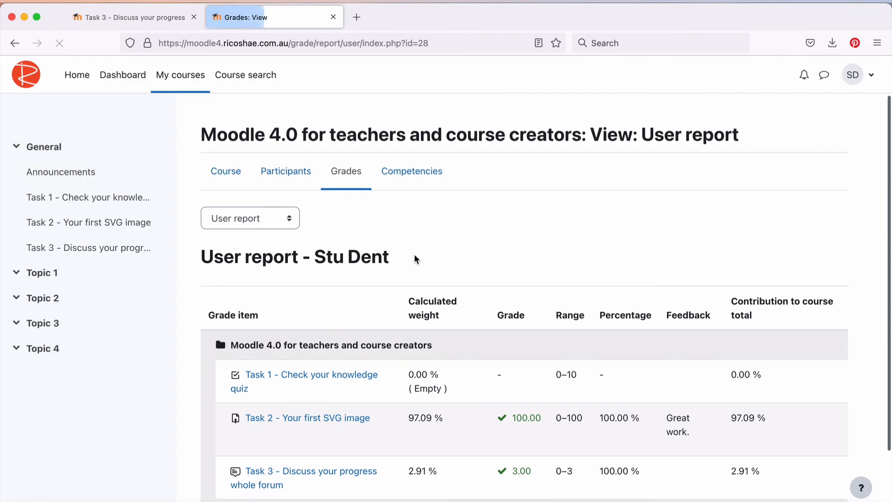
scroll(414, 254, down, 3)
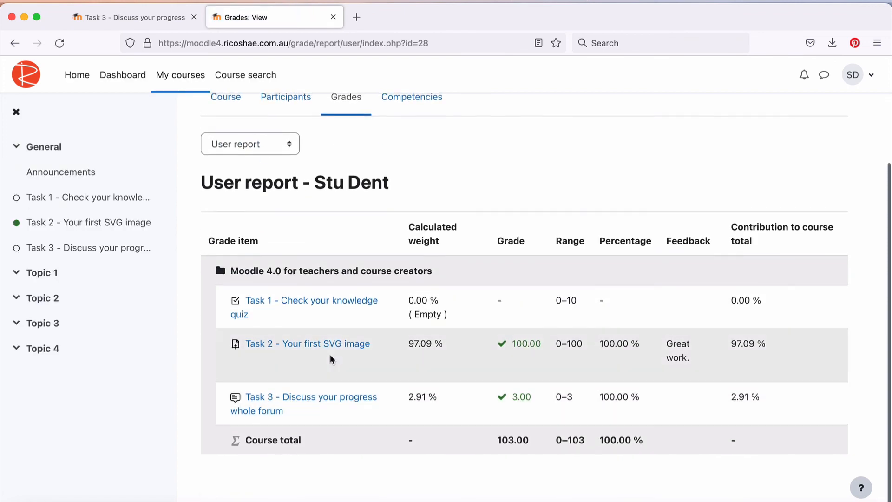